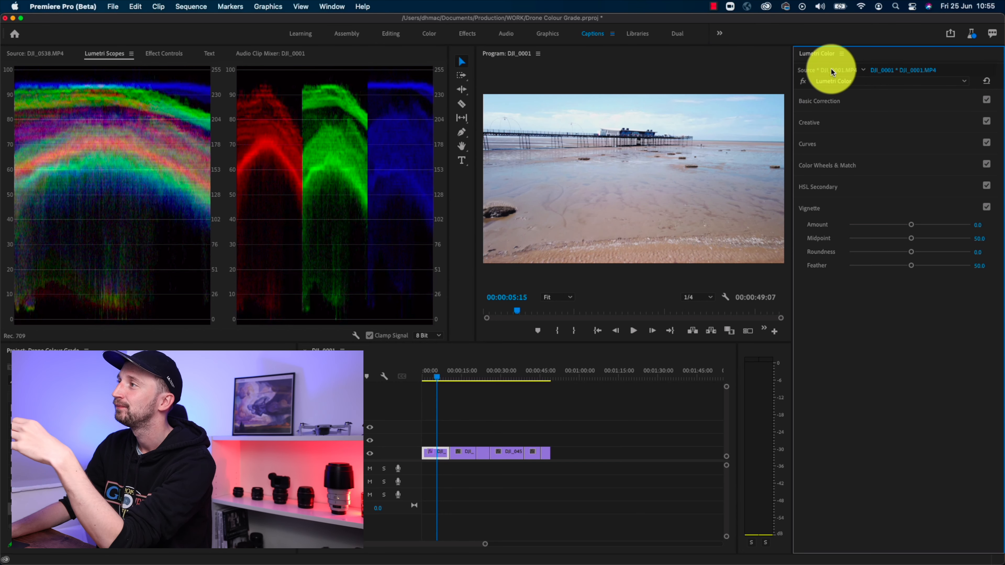
- Close the Lumetri Color and Lumetri Scopes panels
click(840, 55)
click(852, 64)
click(132, 54)
click(144, 64)
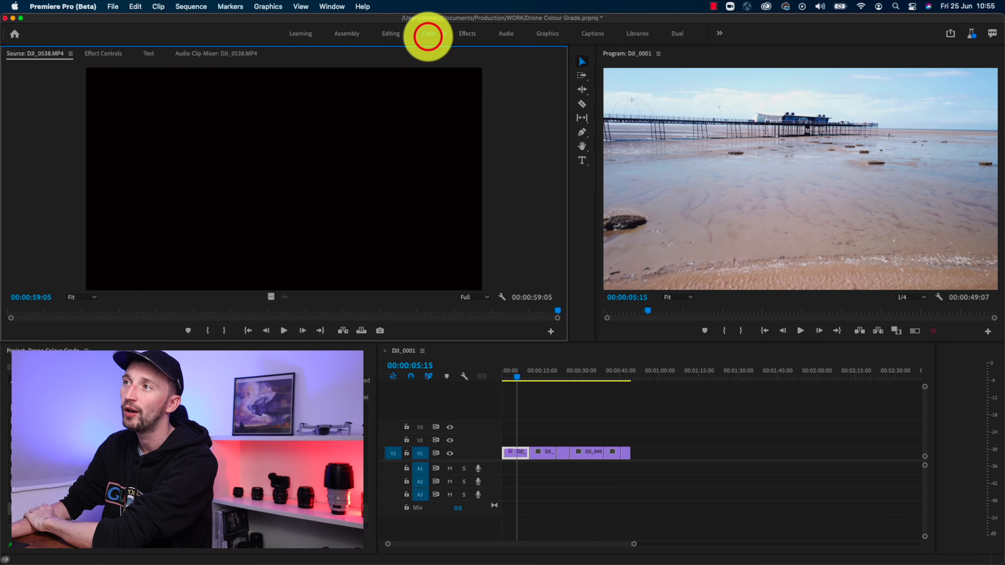
- Switch to the Color workspace, close its empty Timeline panel and show the Lumetri Scopes
click(429, 34)
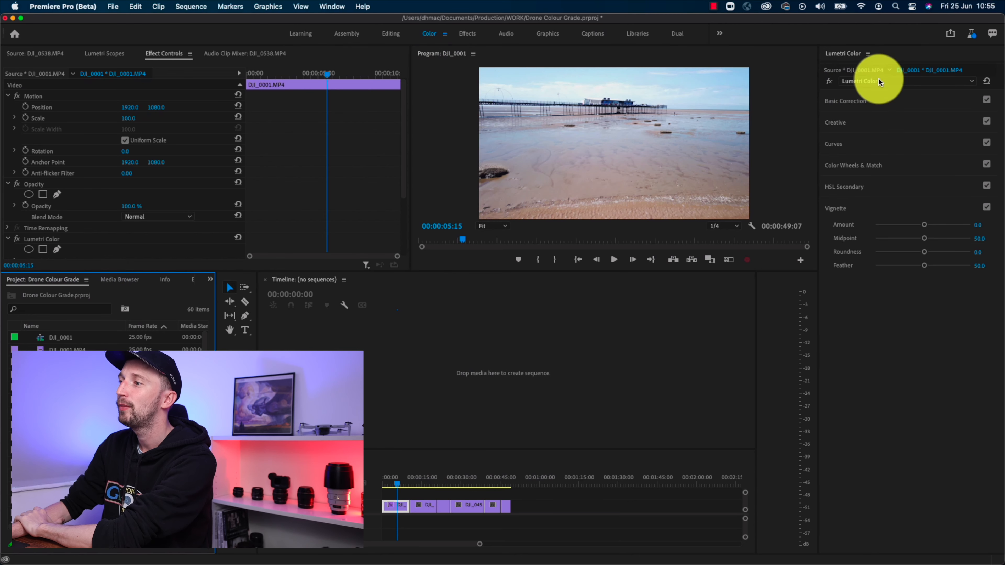
click(344, 280)
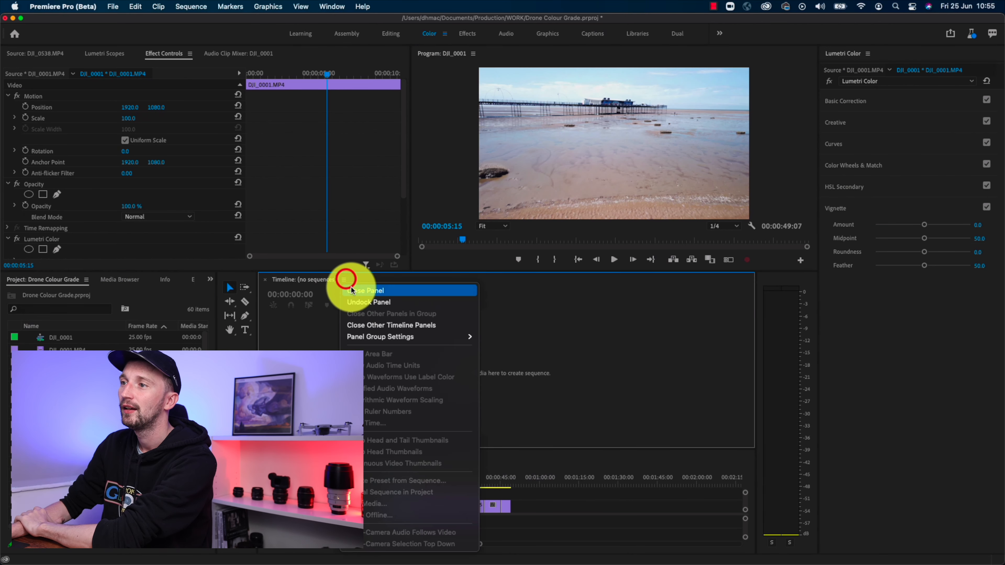
click(352, 291)
click(105, 53)
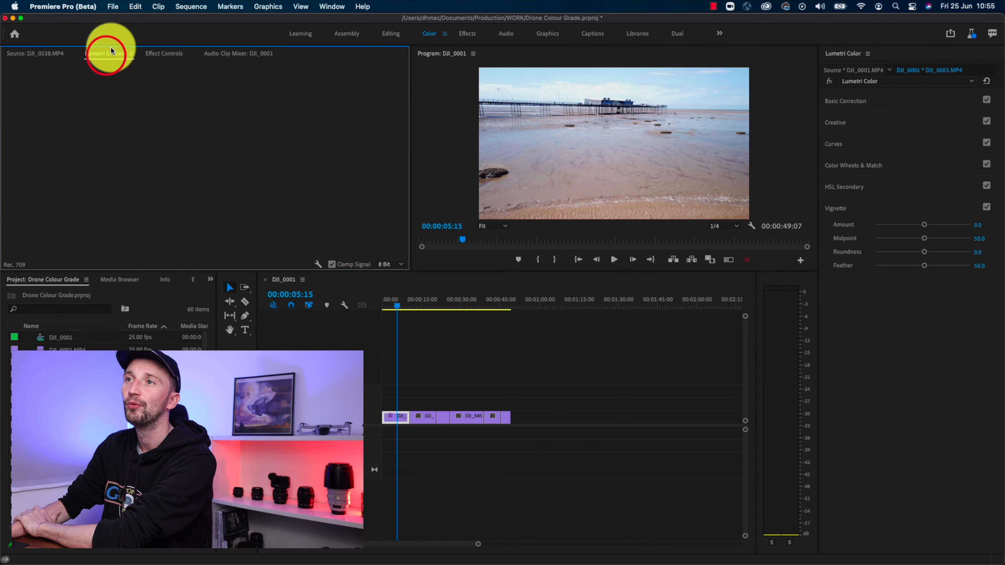
- Switch to the Editing workspace and bring up the Lumetri Color and Lumetri Scopes panels
click(390, 33)
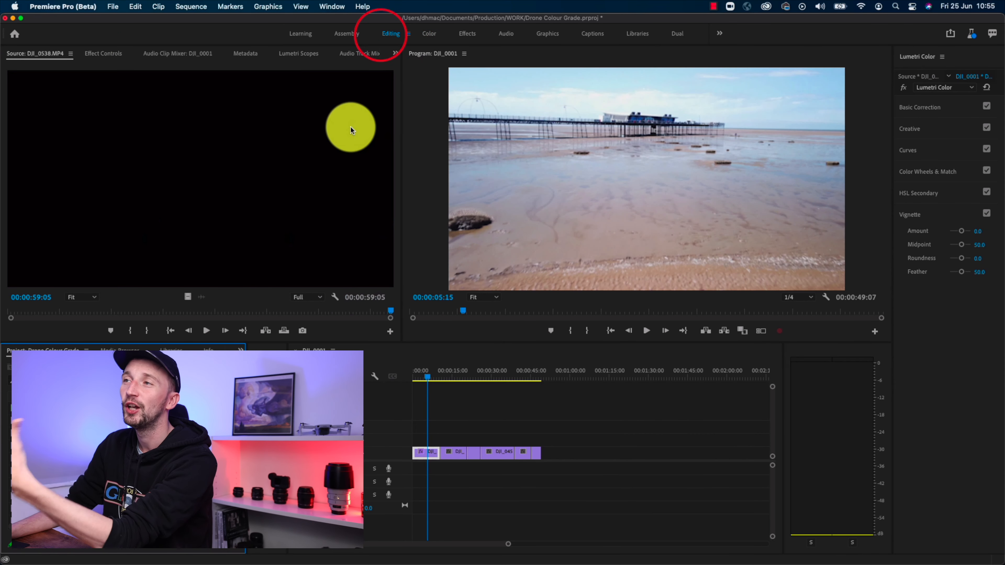
click(324, 11)
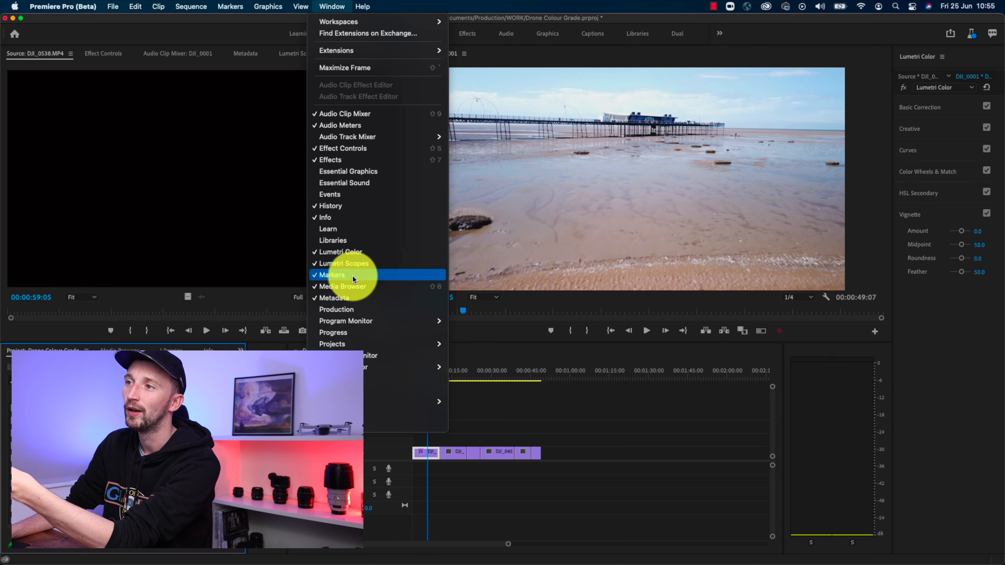
click(348, 253)
click(328, 7)
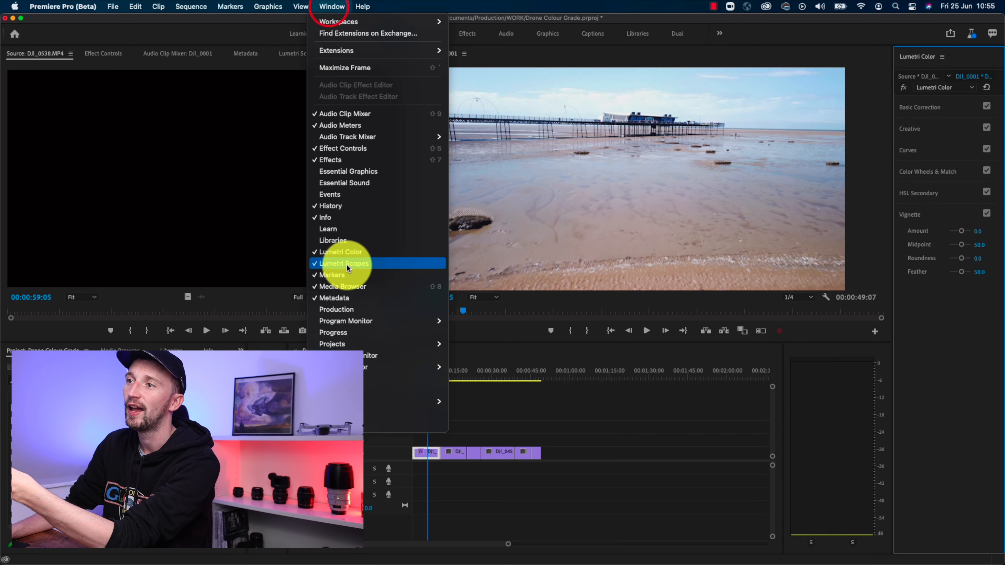
click(96, 143)
click(264, 224)
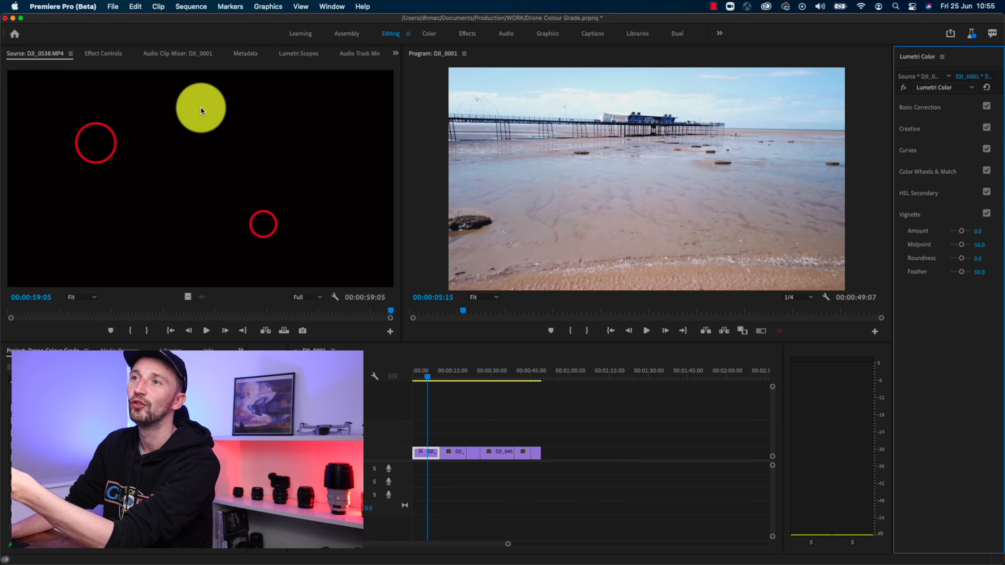
click(294, 56)
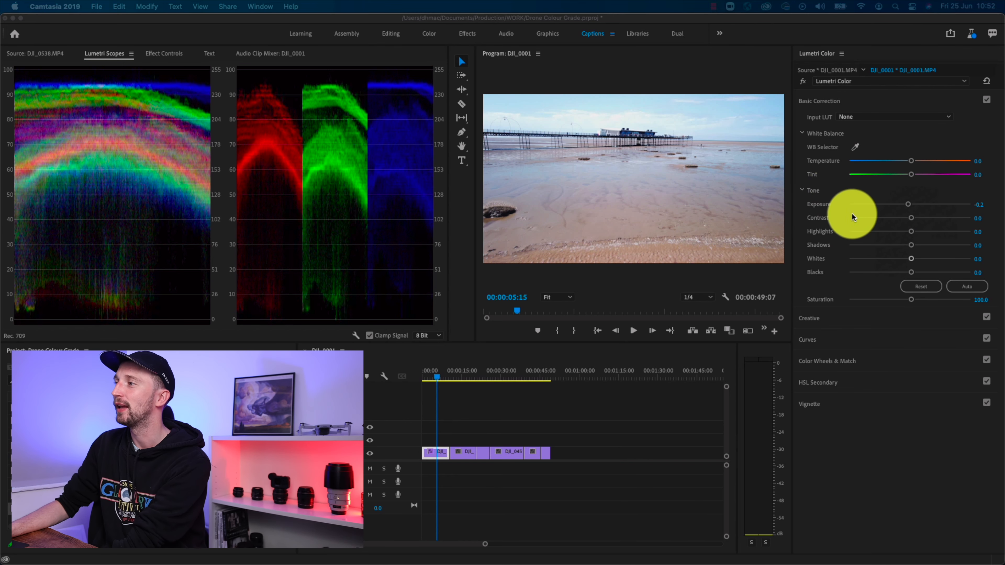
- Look through the Creative section with its Looks, then the Curves, Color Wheels & Match and HSL Secondary sections of Lumetri Color
click(882, 318)
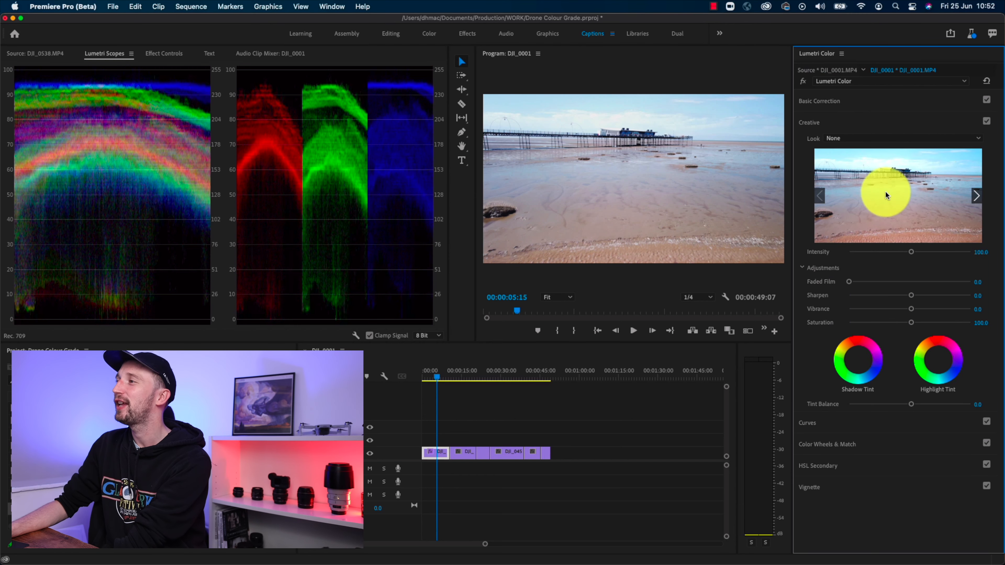
click(873, 140)
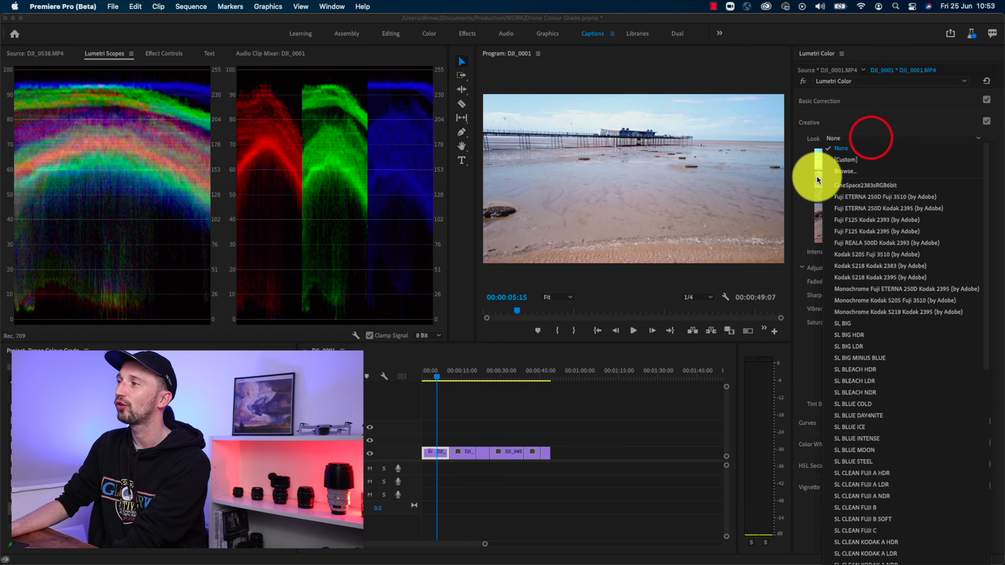
click(796, 181)
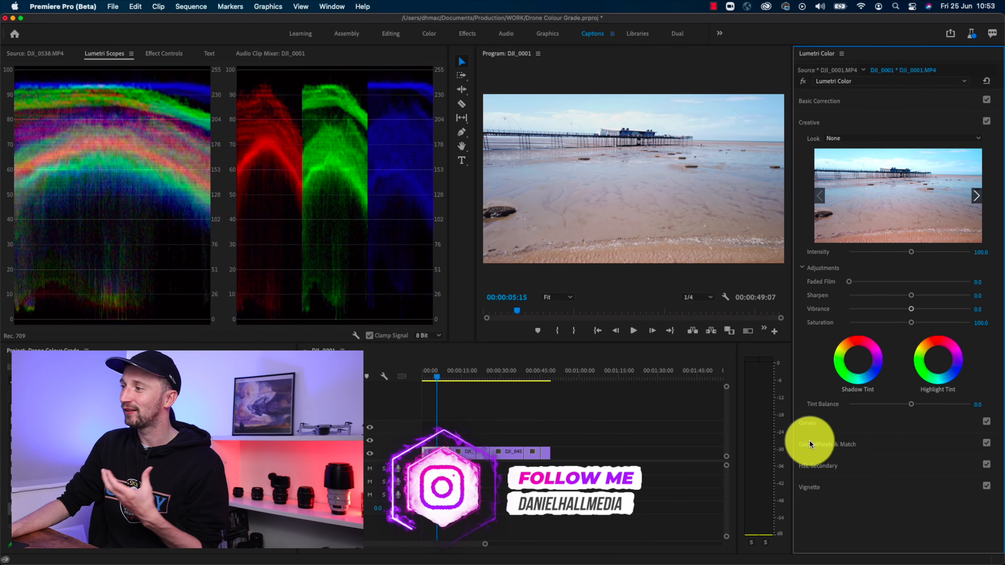
click(846, 431)
scroll(846, 422, down, 10)
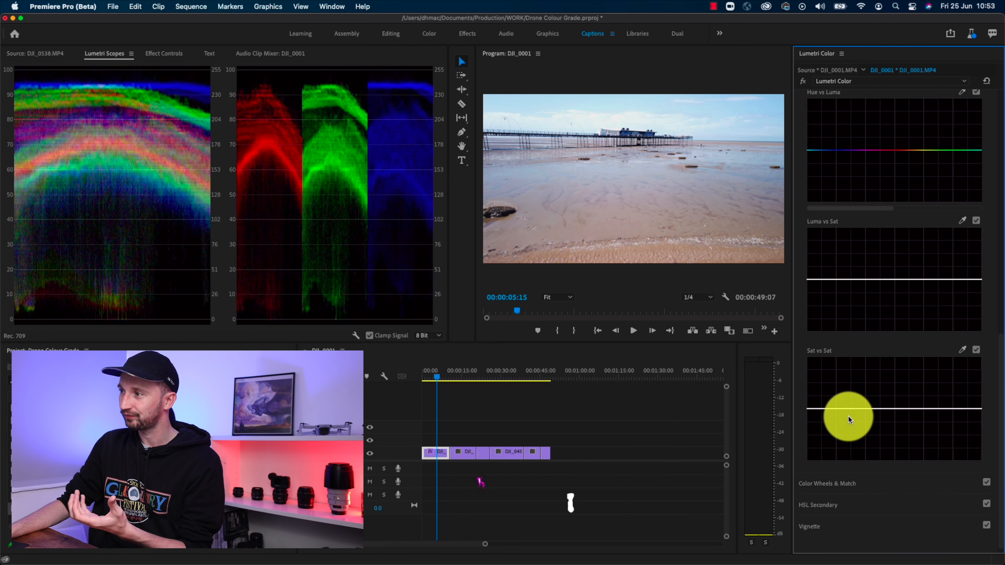
click(841, 488)
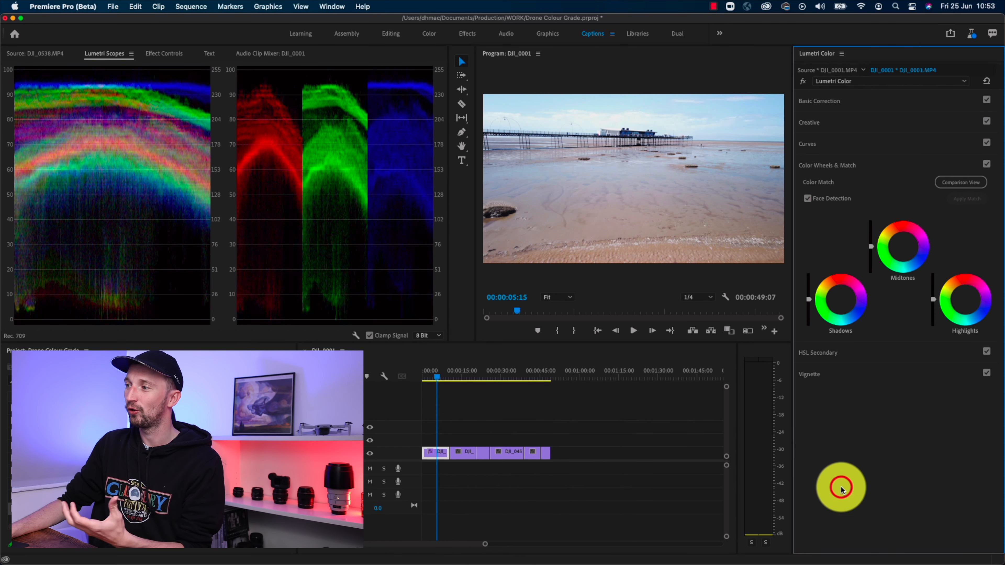
click(815, 350)
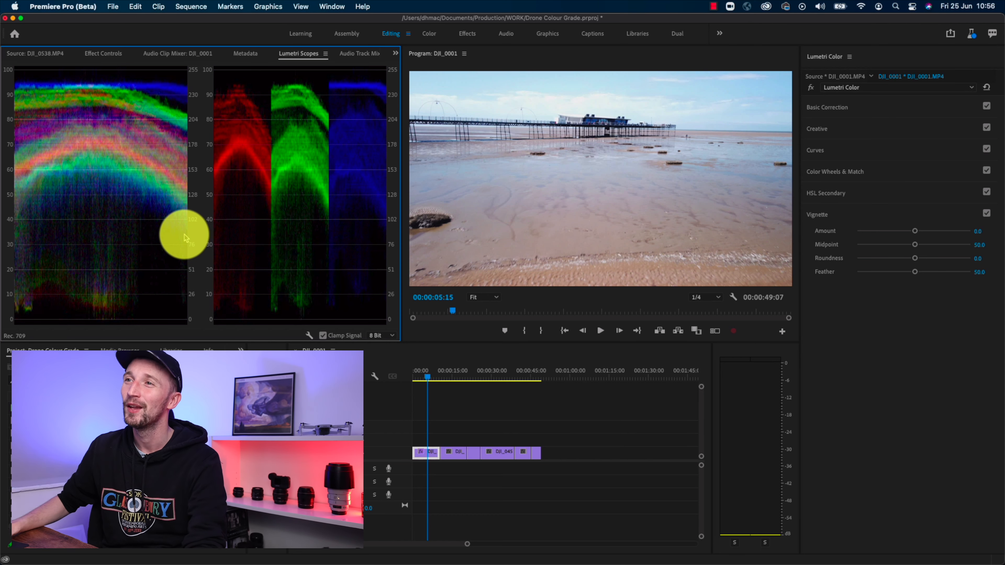
- Look over the scope types in Lumetri Scopes and examine the waveform and RGB parade of several clips along the timeline
right_click(287, 190)
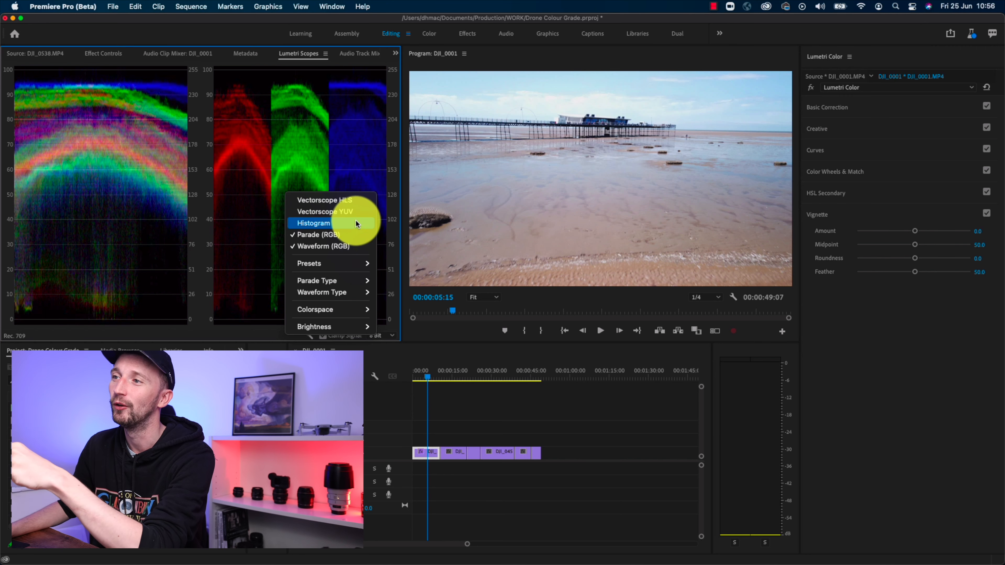
click(144, 197)
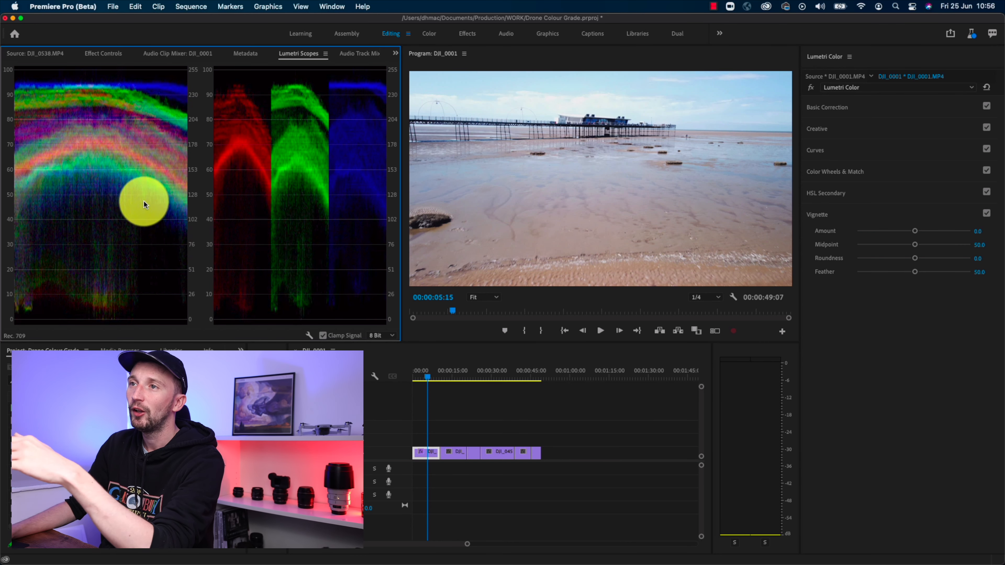
click(985, 88)
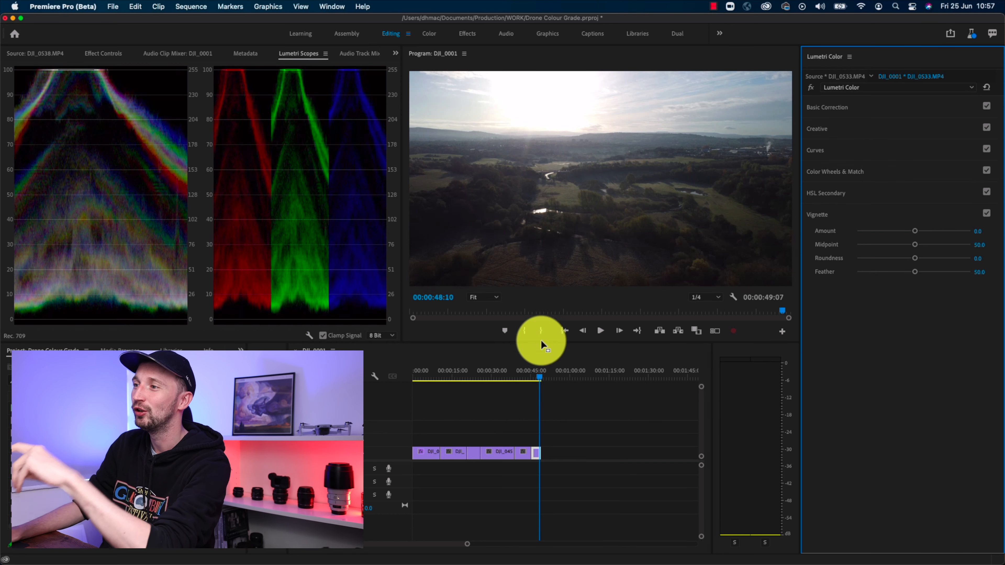
click(460, 373)
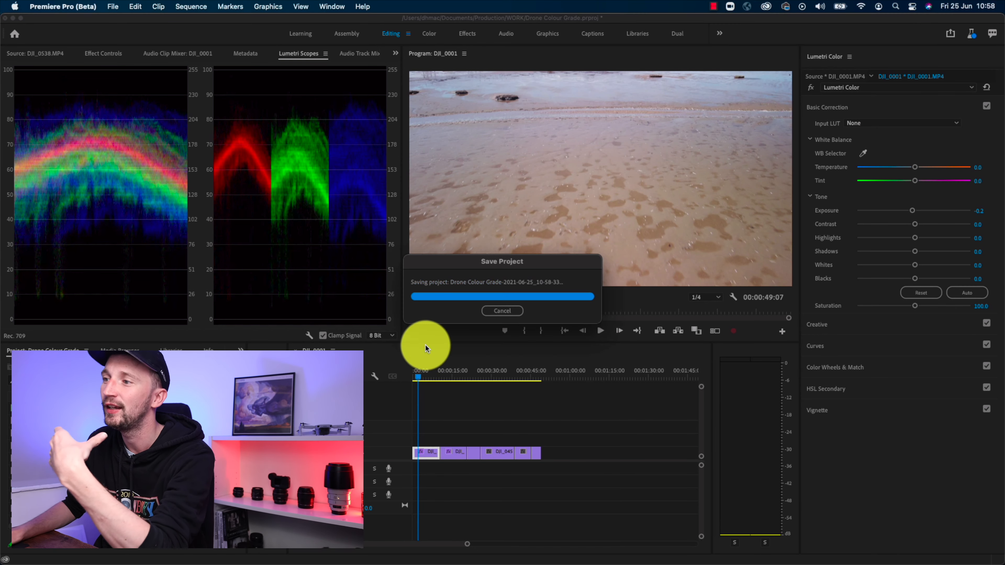
click(451, 371)
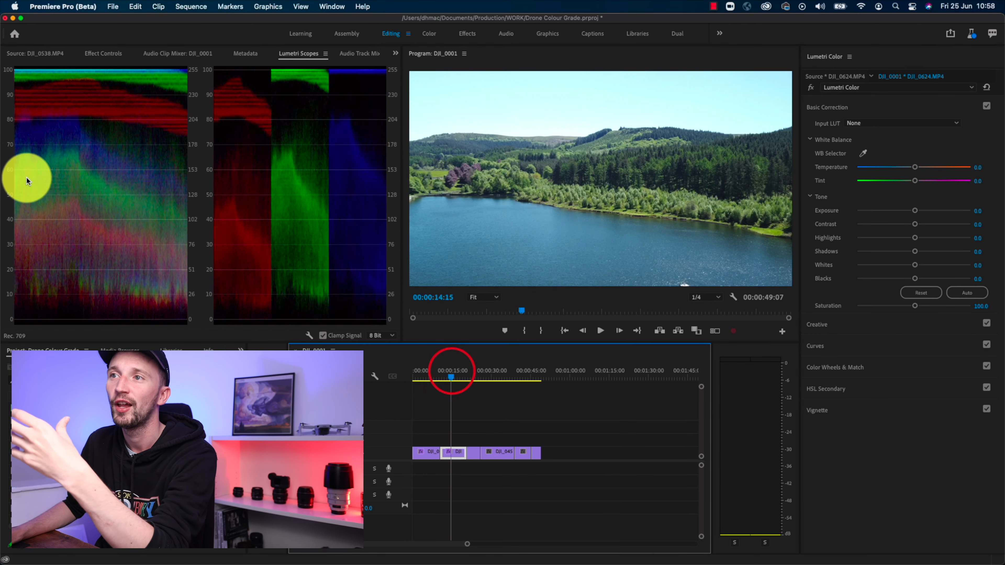
click(477, 372)
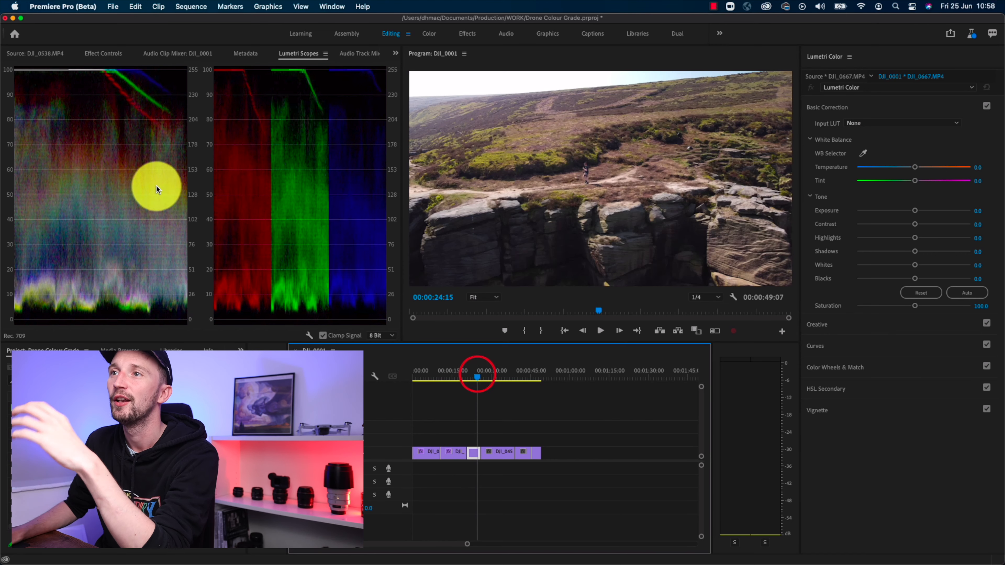
click(522, 372)
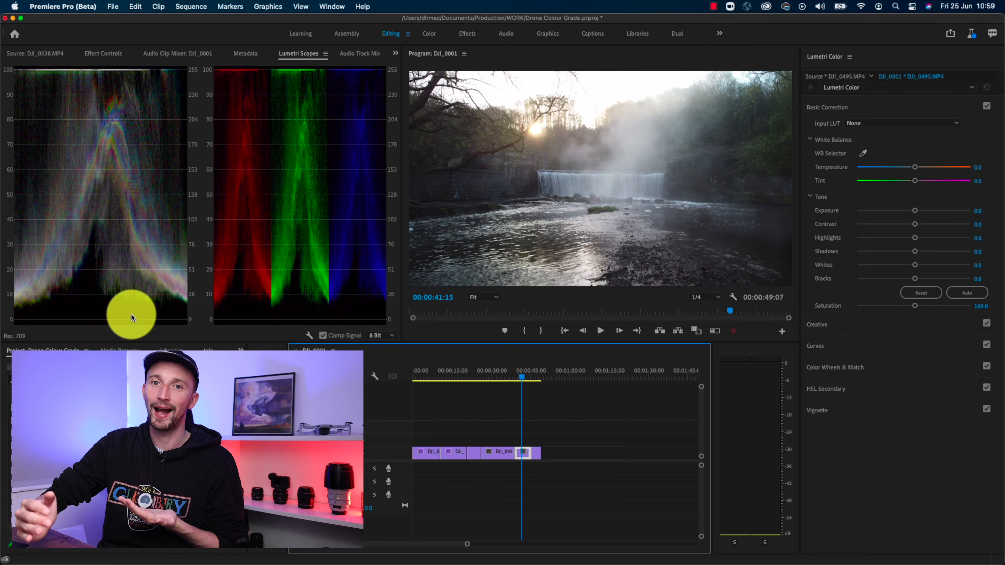
click(49, 150)
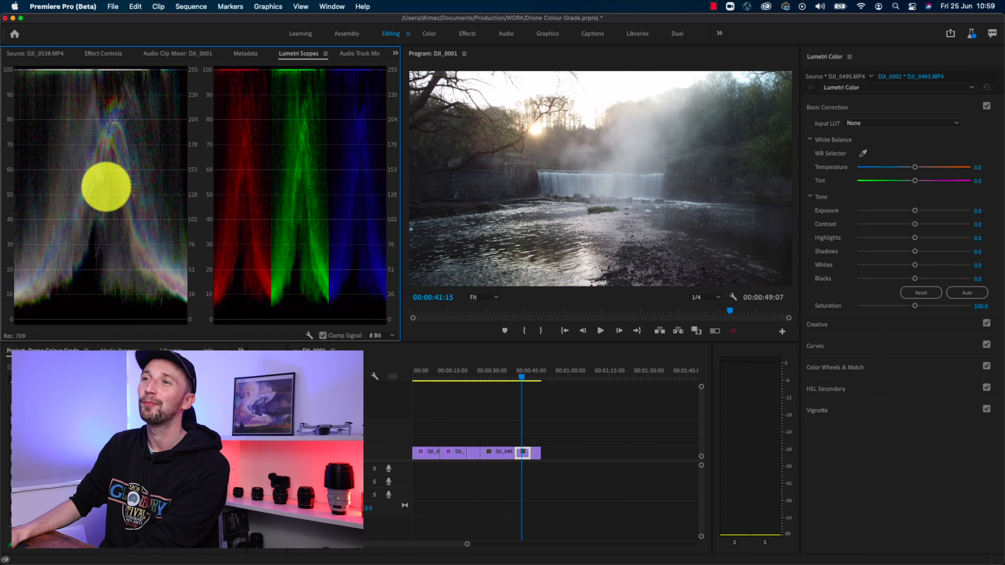
- Try the Vectorscope HLS alongside the waveform and parade in Lumetri Scopes, and switch it off again
right_click(272, 184)
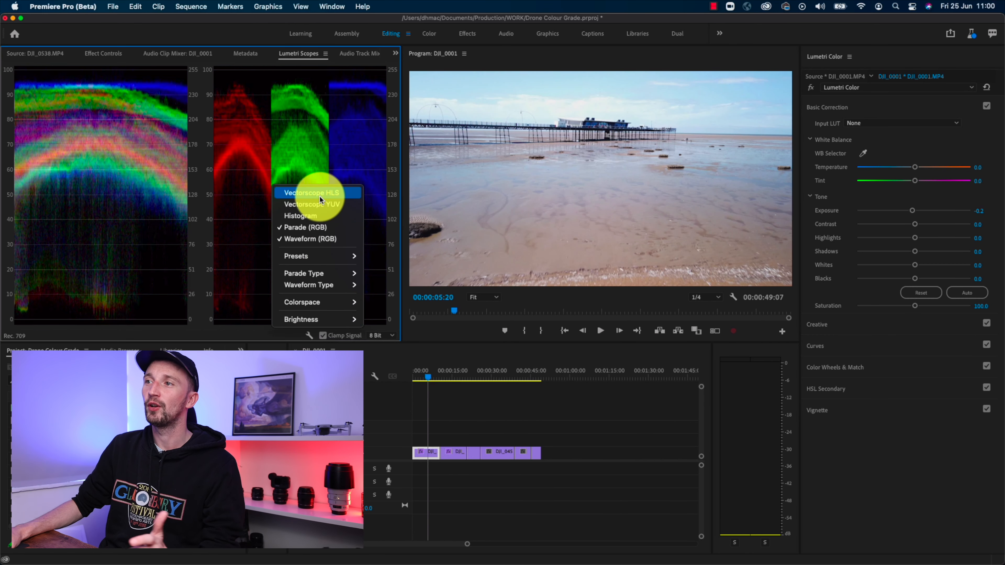
click(343, 192)
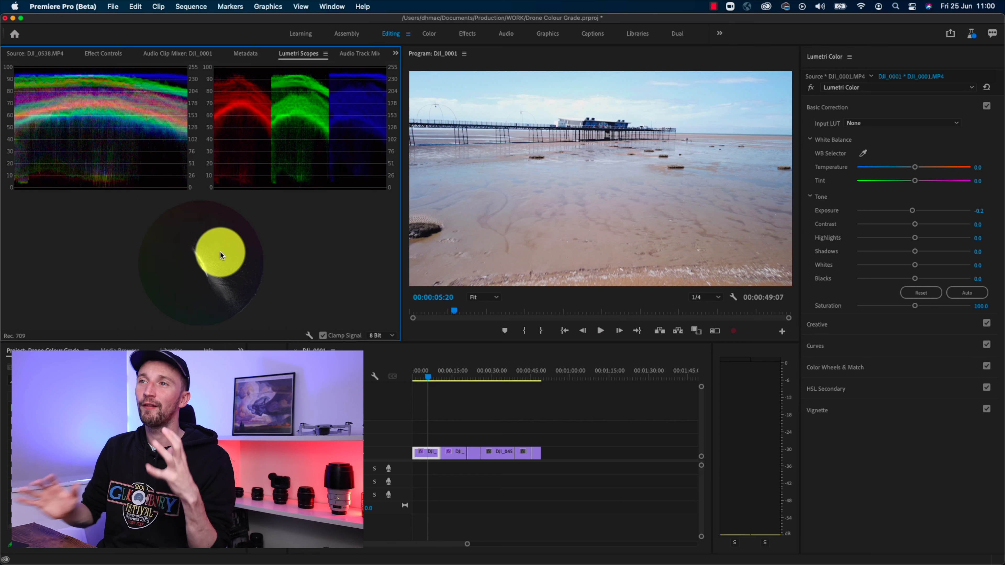
right_click(232, 245)
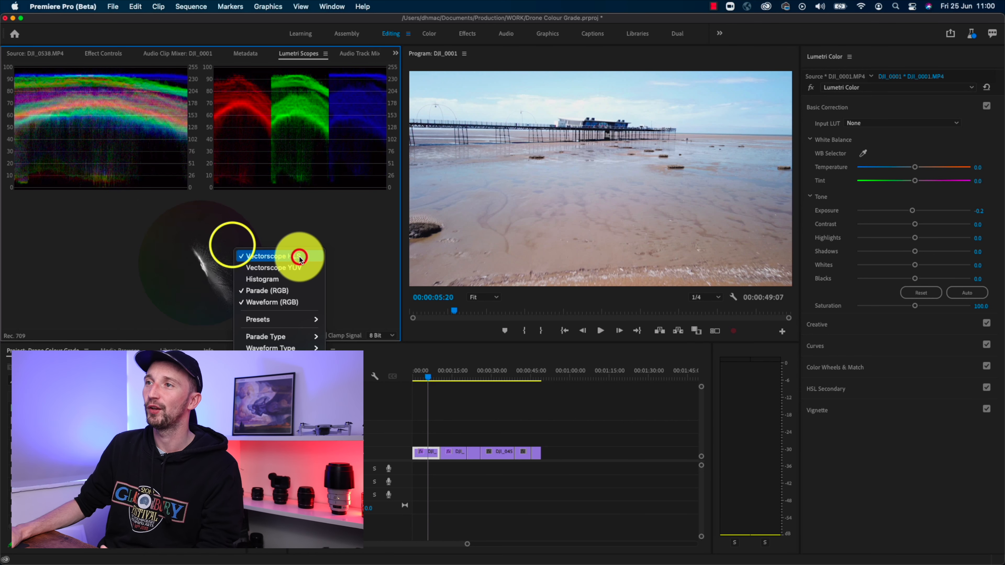
click(299, 257)
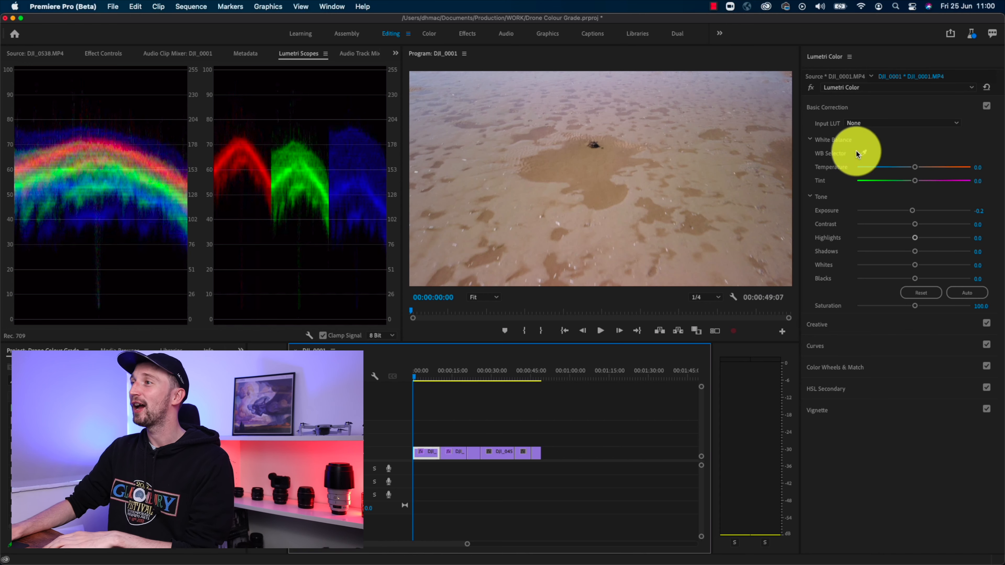
- Go to 00:00:06:00 in the first clip and look over the input LUTs available in Basic Correction
click(428, 371)
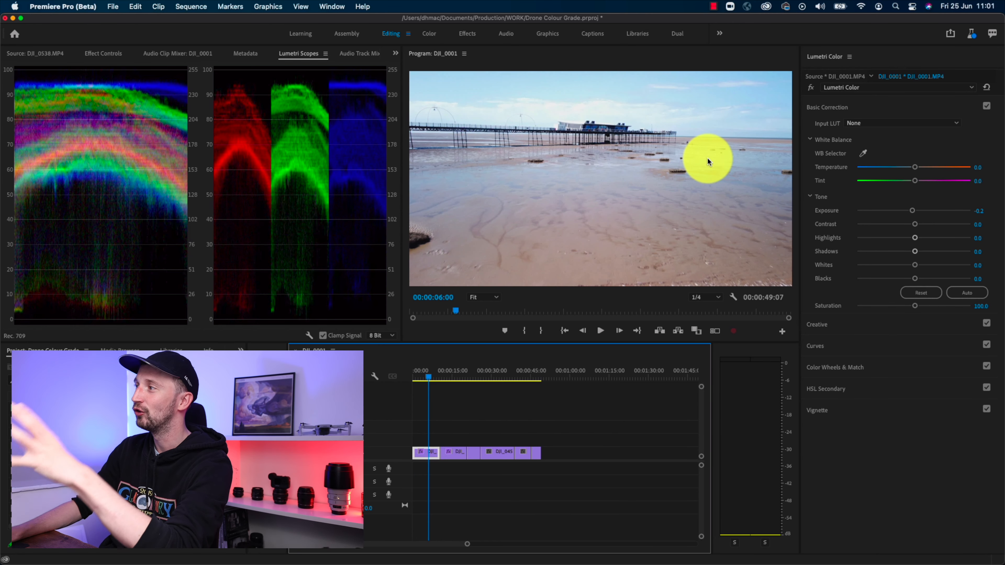
click(903, 122)
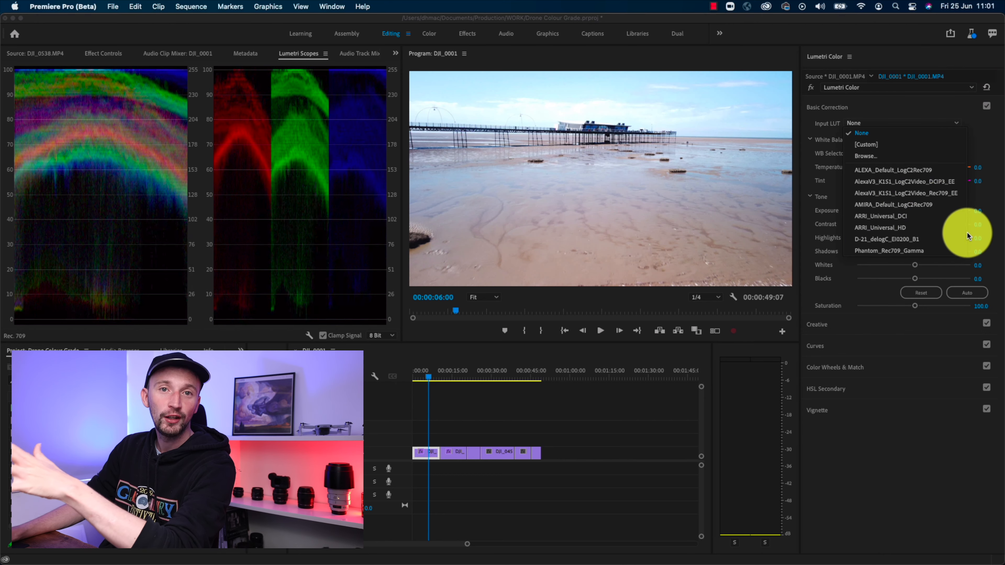
click(826, 174)
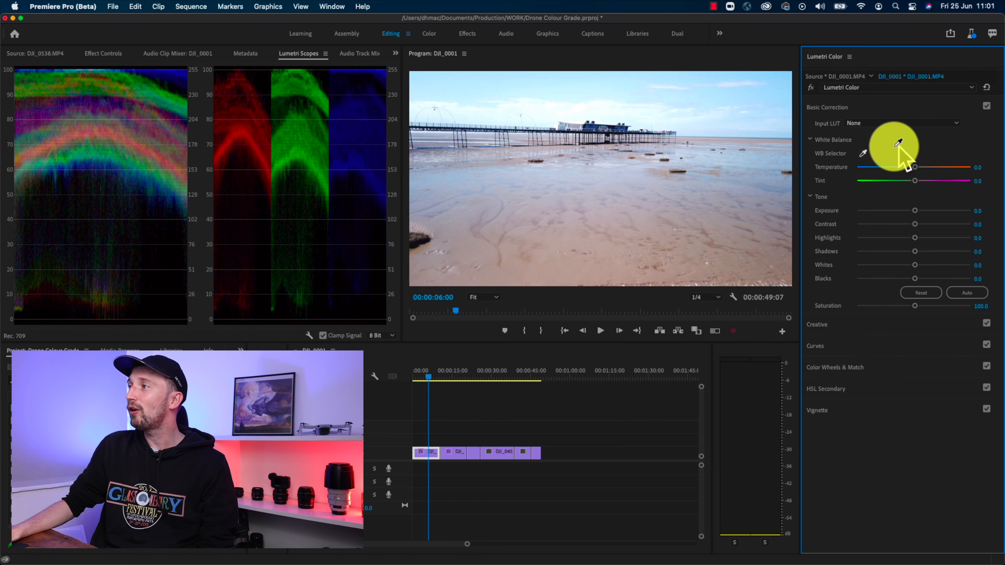
- Reset the pier clip's Lumetri Color effect and set its white balance temperature to 8.3
click(865, 153)
click(987, 87)
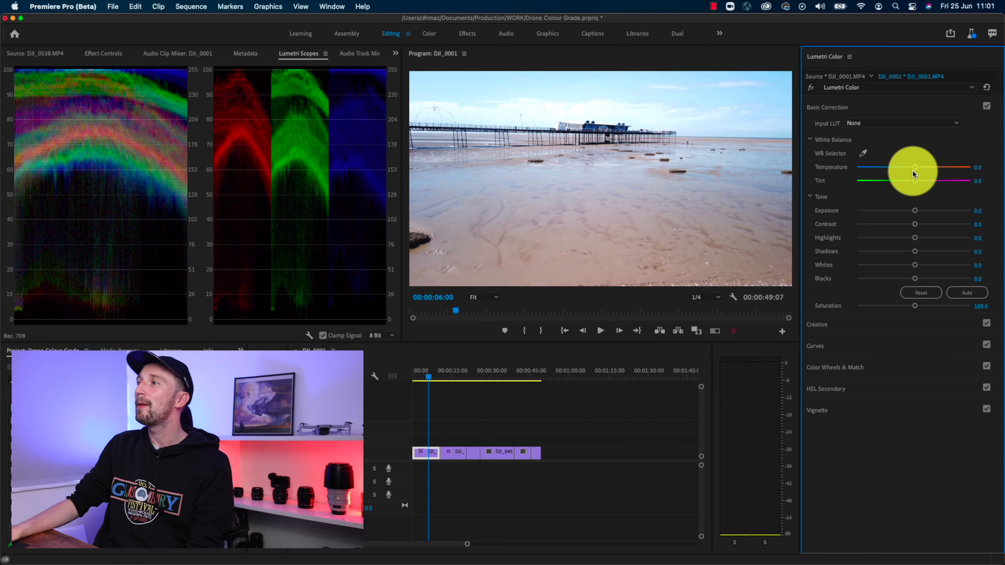
drag(915, 167, 921, 168)
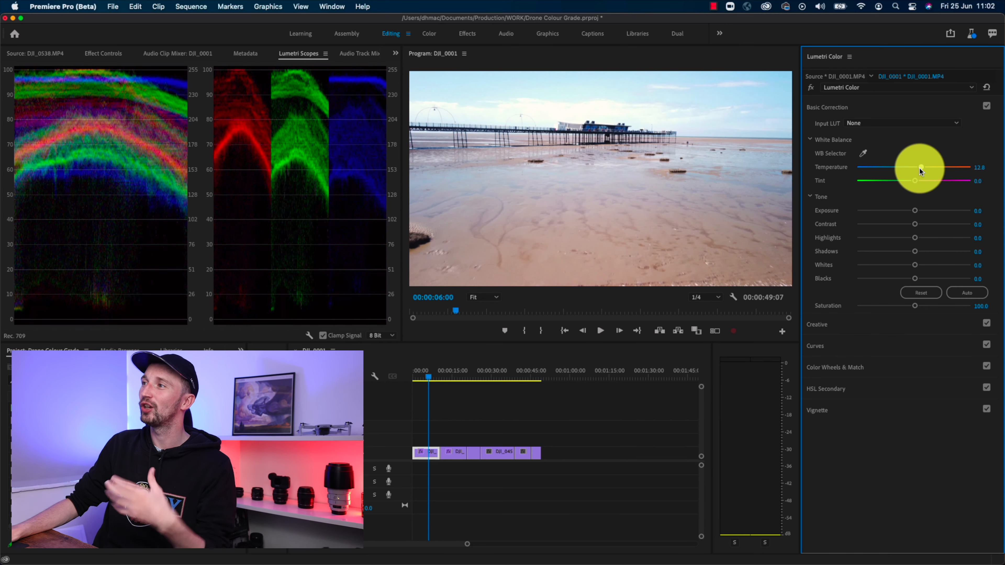
drag(920, 168, 919, 168)
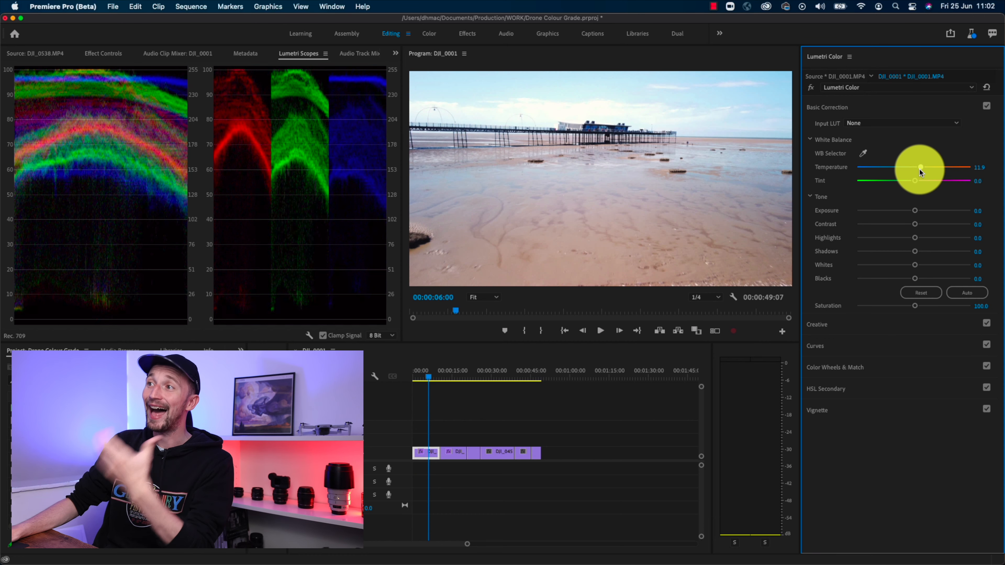
drag(919, 168, 918, 169)
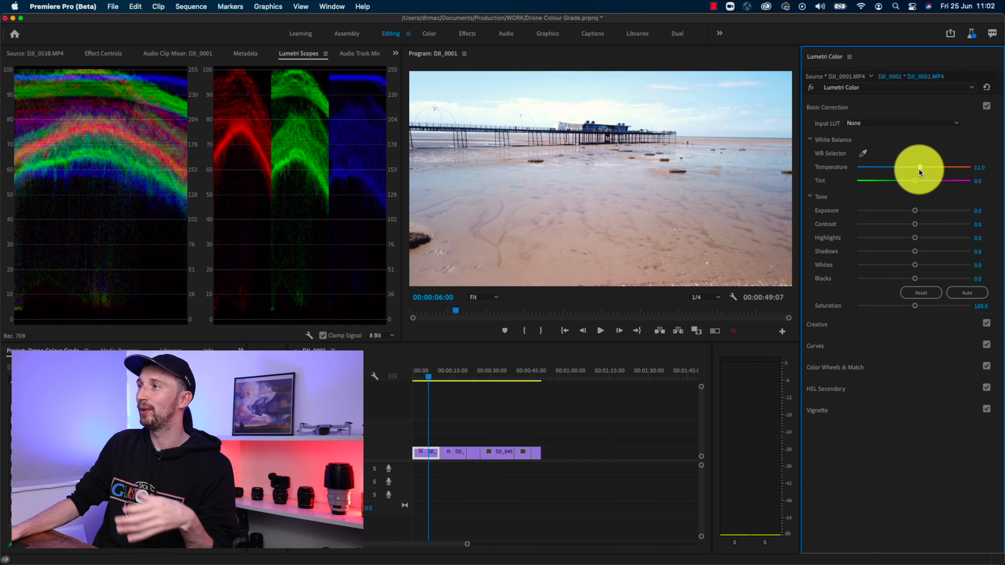
drag(918, 168, 917, 166)
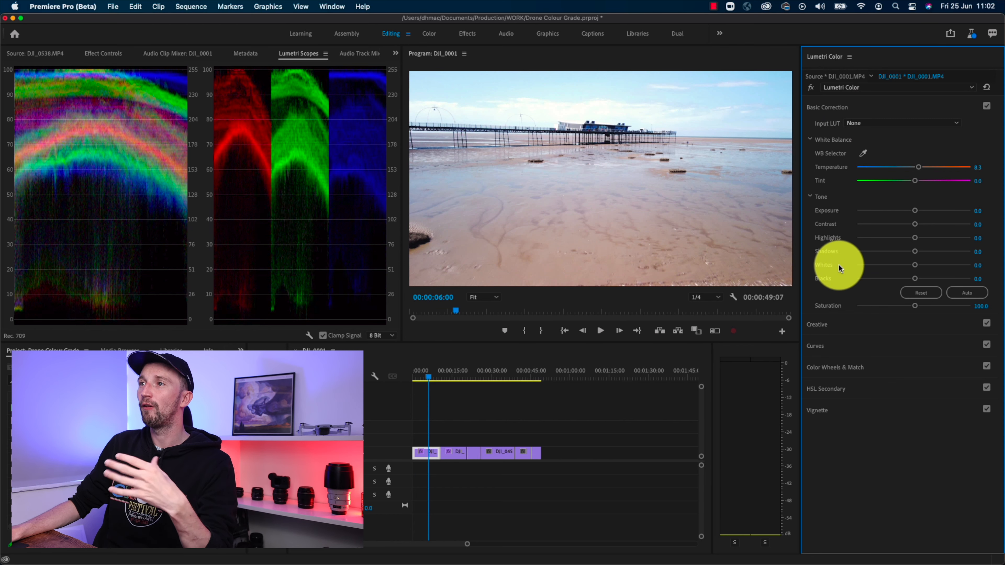
- Compare the pier clip with and without its Lumetri Color effect to judge the white balance correction
click(811, 90)
click(811, 91)
click(811, 91)
click(811, 91)
click(811, 91)
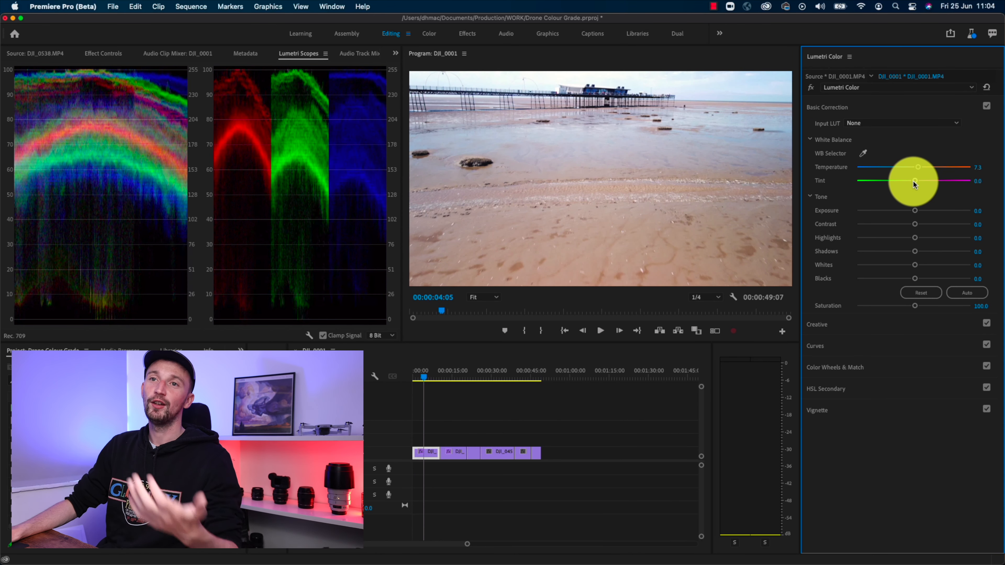
- Try slight tint and exposure adjustments on the pier clip and return both to 0.0
mouse_move(914, 181)
mouse_down()
mouse_move(823, 184)
mouse_move(976, 180)
mouse_move(912, 194)
mouse_up()
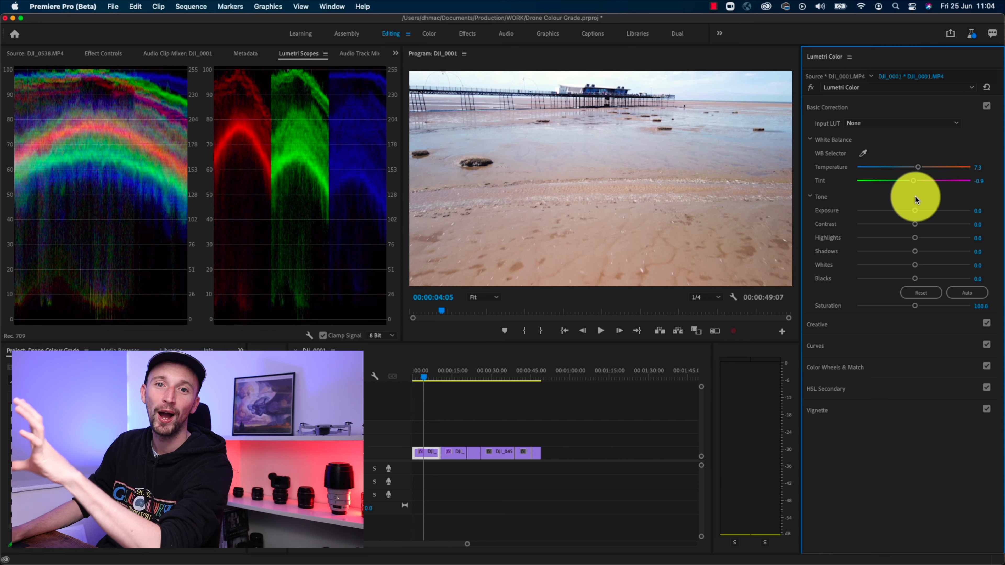
double_click(914, 181)
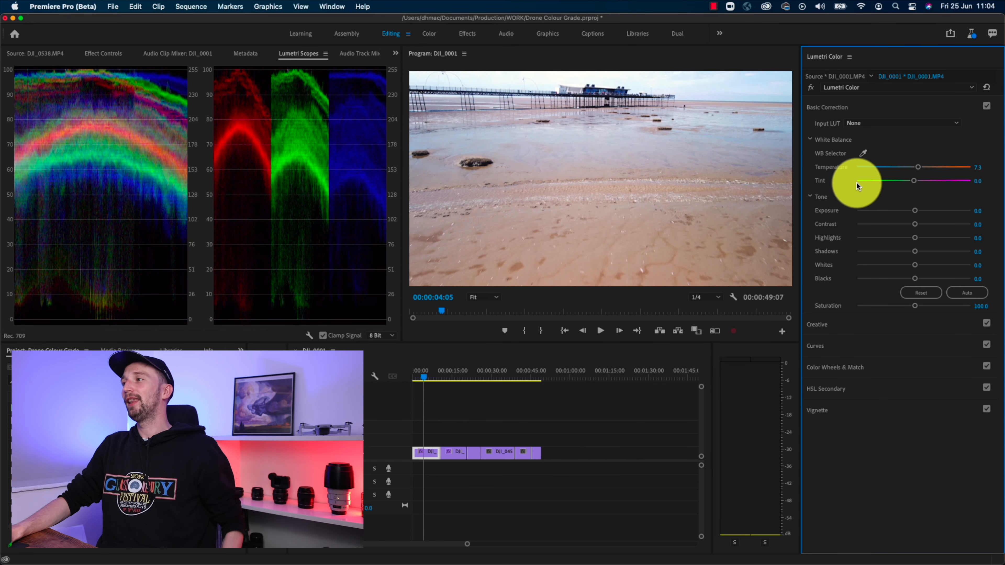
click(810, 140)
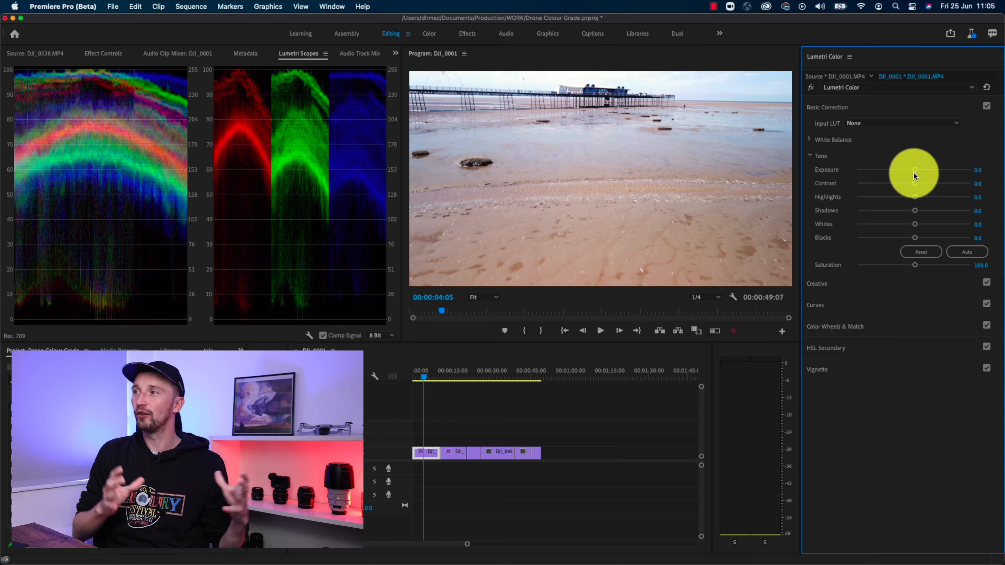
drag(914, 170, 917, 191)
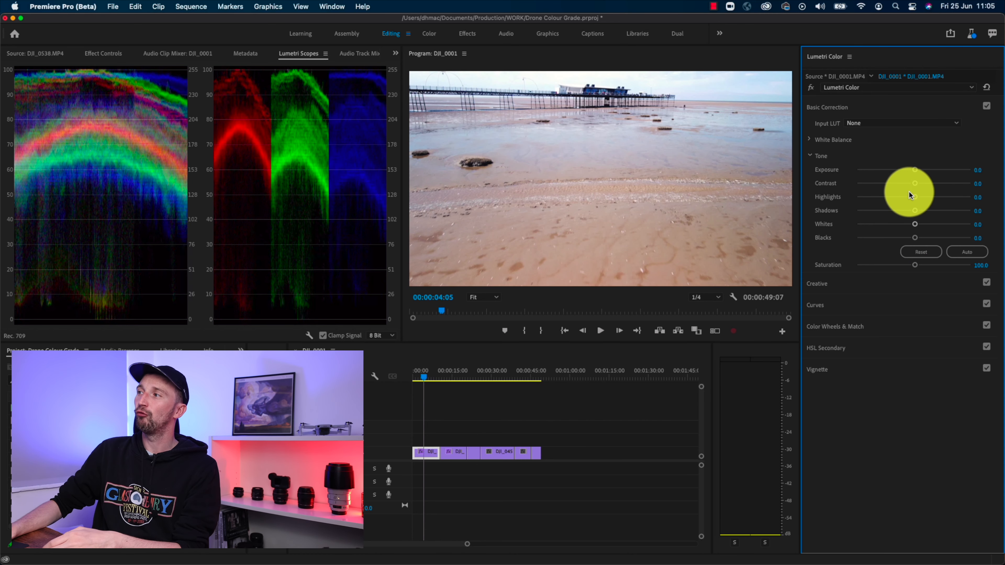
- Compare the pier clip's contrast at -100 and 100, and settle on a contrast of 24.8
drag(914, 184, 811, 198)
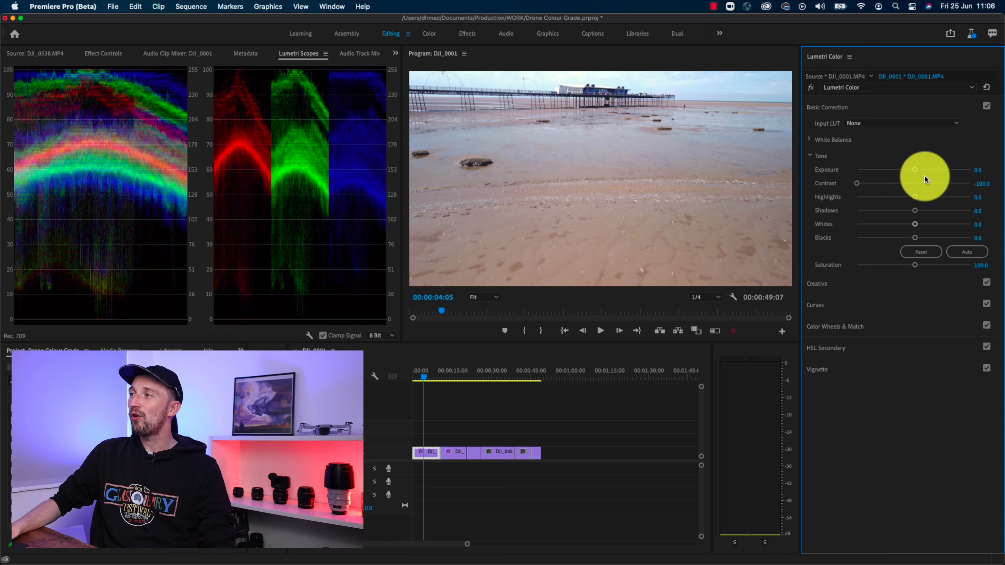
drag(917, 185, 991, 184)
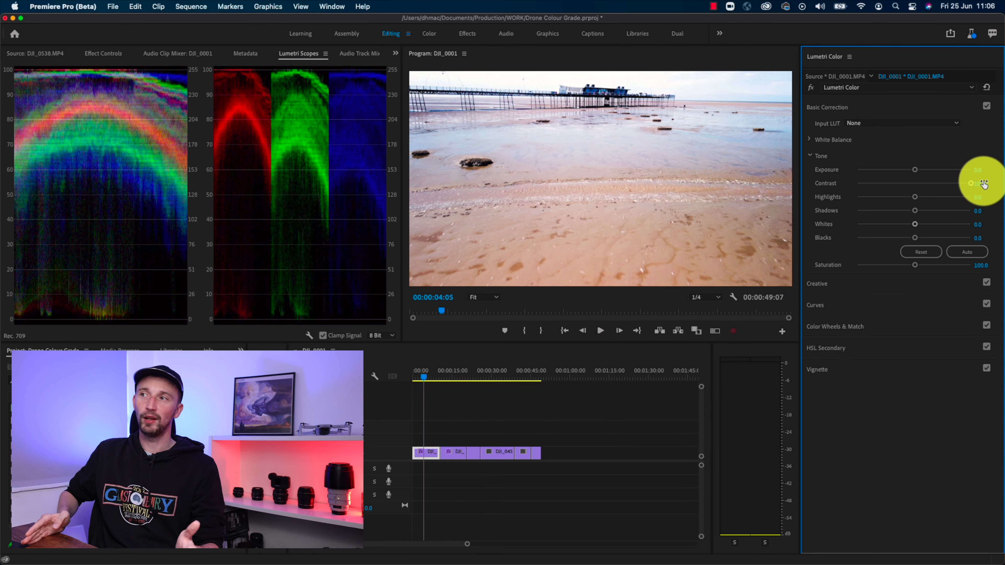
drag(965, 174, 825, 199)
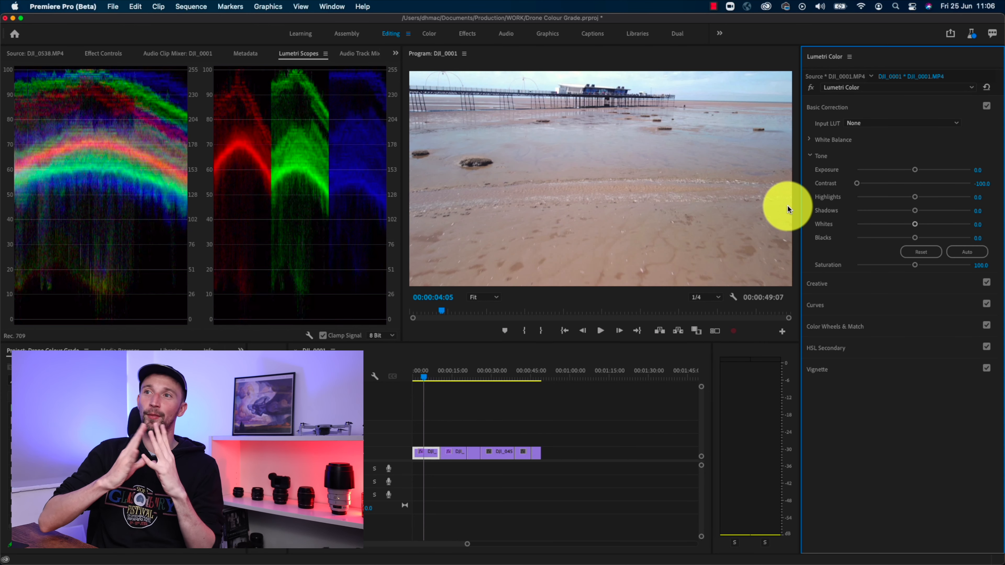
click(940, 182)
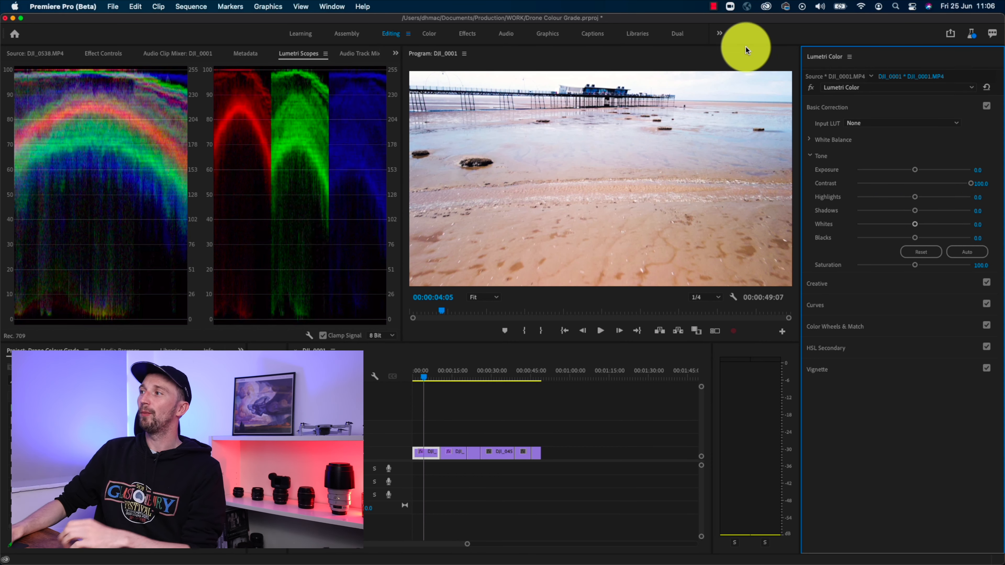
click(929, 183)
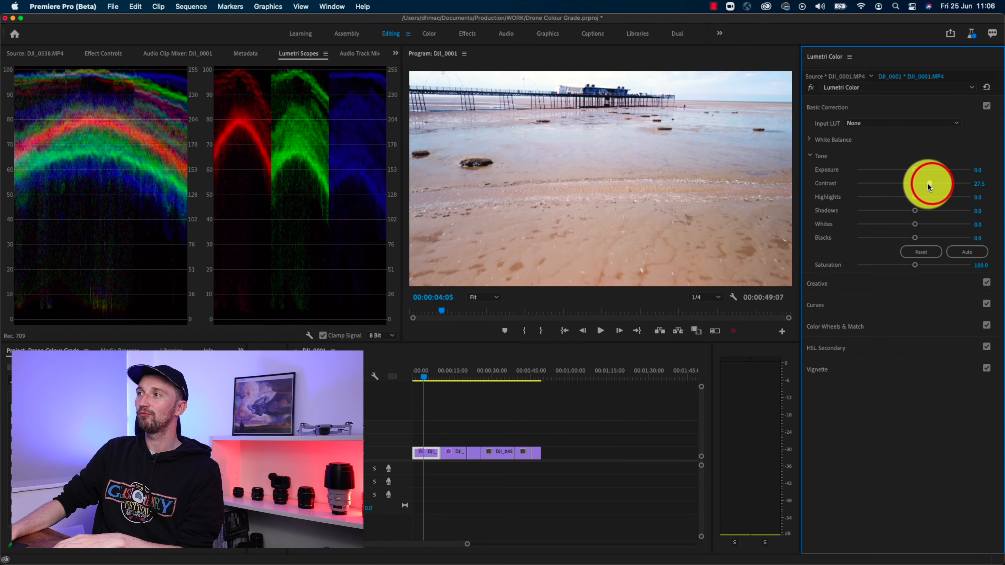
drag(925, 184, 926, 184)
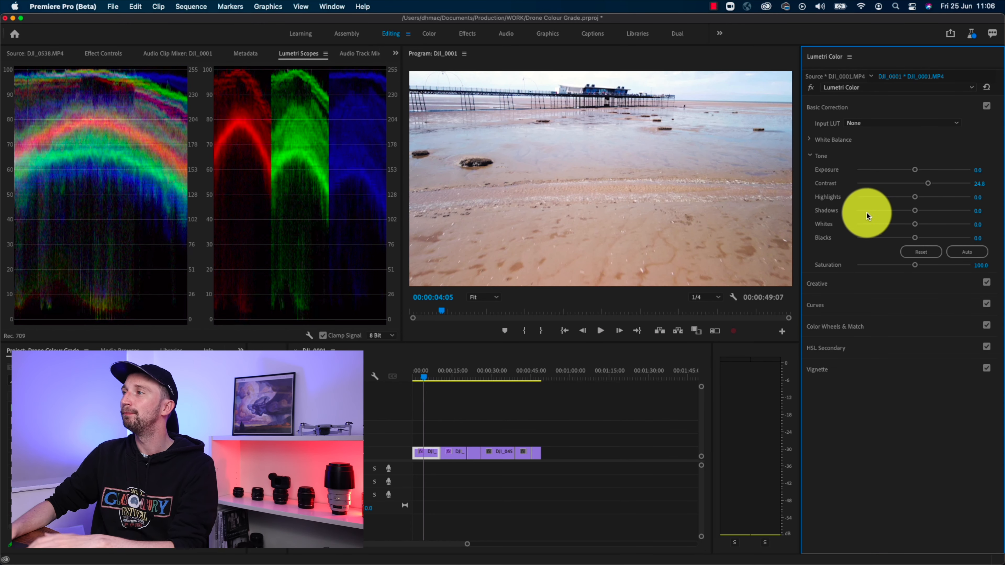
- Set the pier clip's whites to -9.2 and blacks to -7.3, after trying the blacks at -100
click(902, 249)
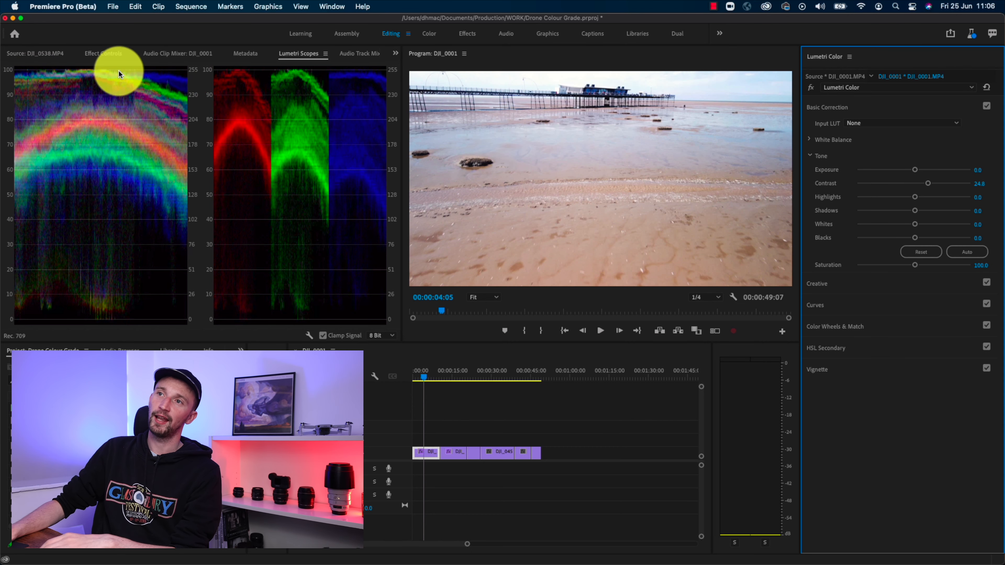
click(142, 301)
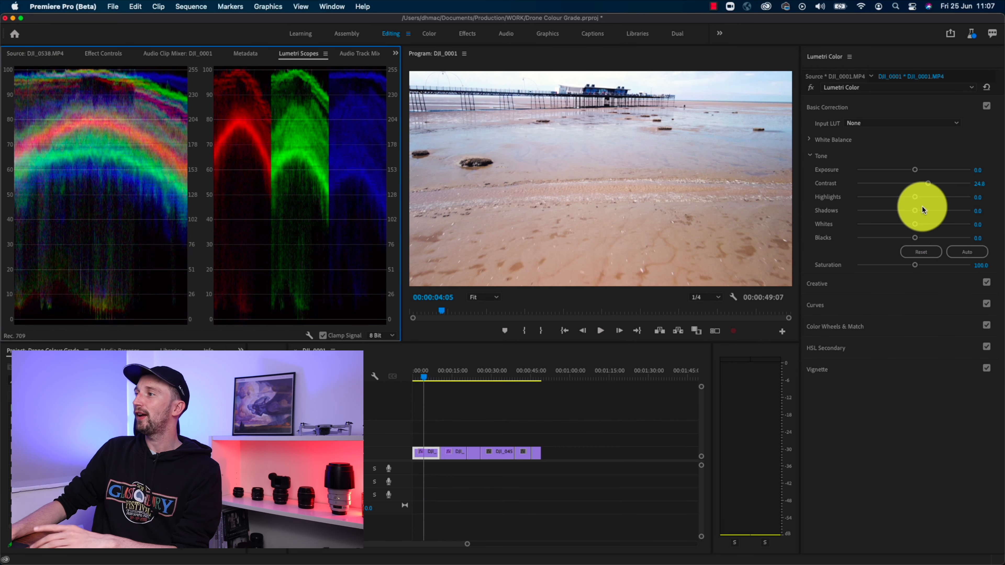
mouse_move(913, 224)
mouse_down()
mouse_move(895, 232)
mouse_move(907, 237)
mouse_up()
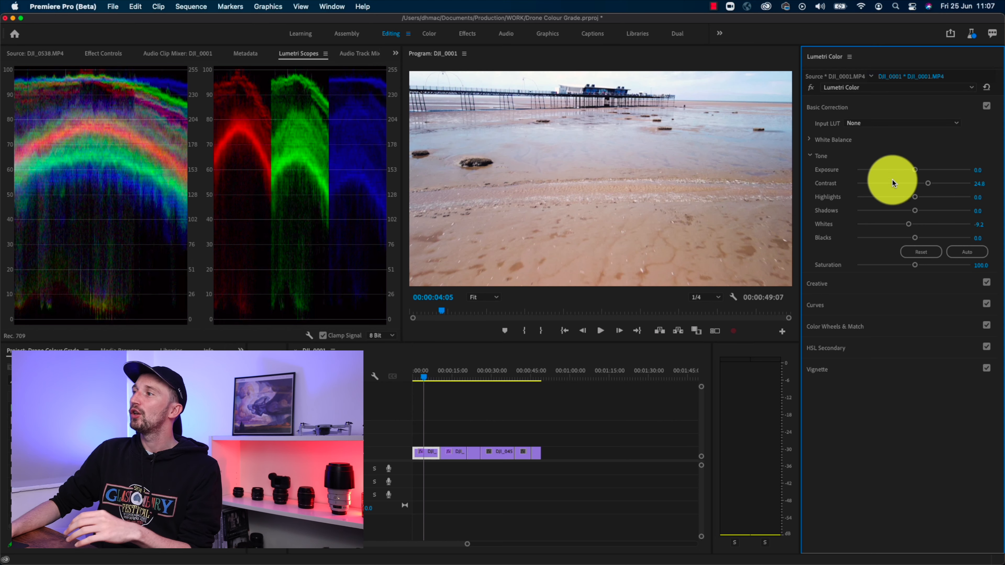
drag(915, 238, 851, 244)
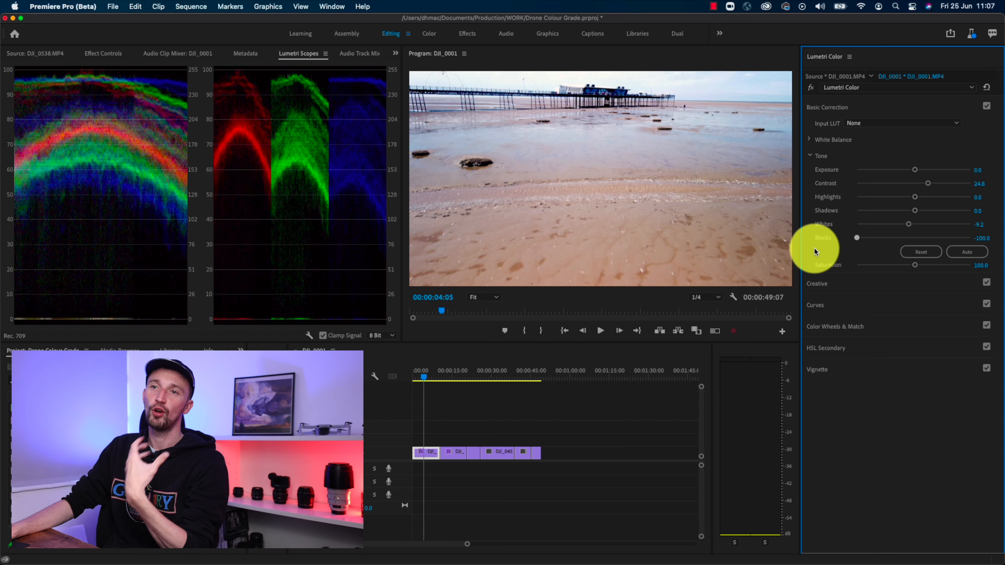
drag(815, 250, 908, 254)
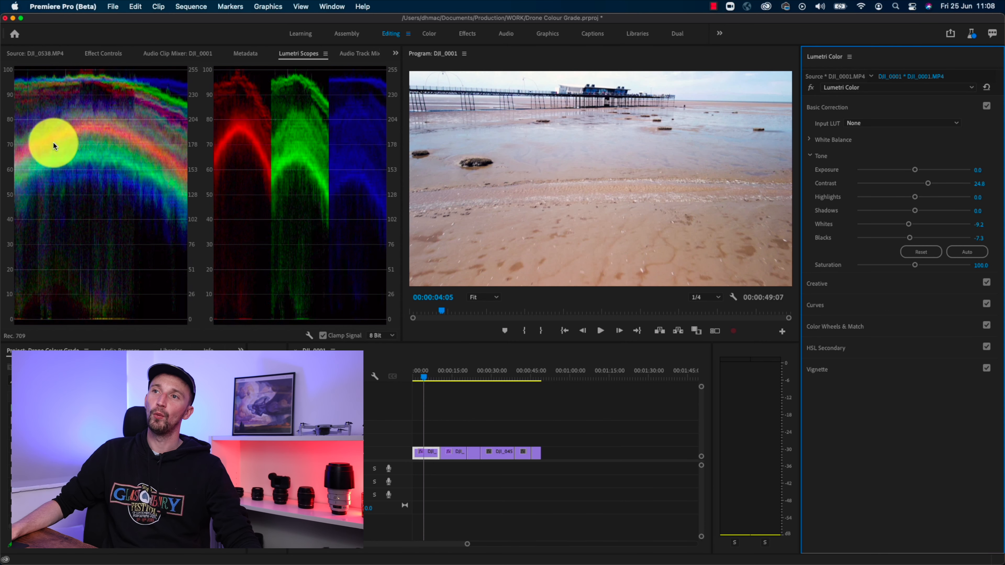
- Lower the pier clip's highlights to -34.9 and reduce its shadows slightly
drag(914, 197, 893, 197)
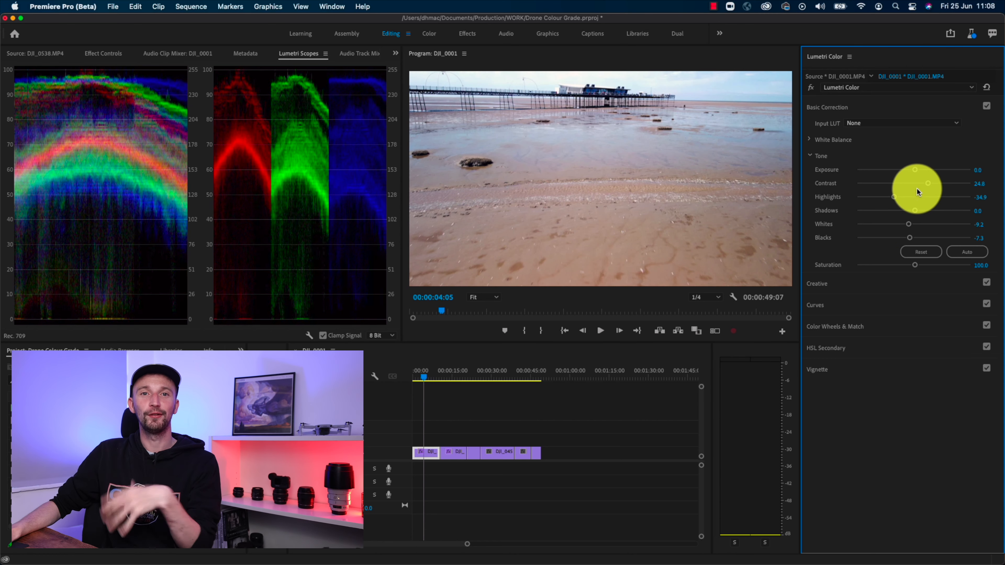
click(910, 213)
drag(909, 212, 898, 213)
- Go to 00:00:06:00 and try the SL BLUE ICE and SL CROSS HDR creative looks on the pier clip
drag(424, 377, 428, 377)
click(818, 284)
click(857, 145)
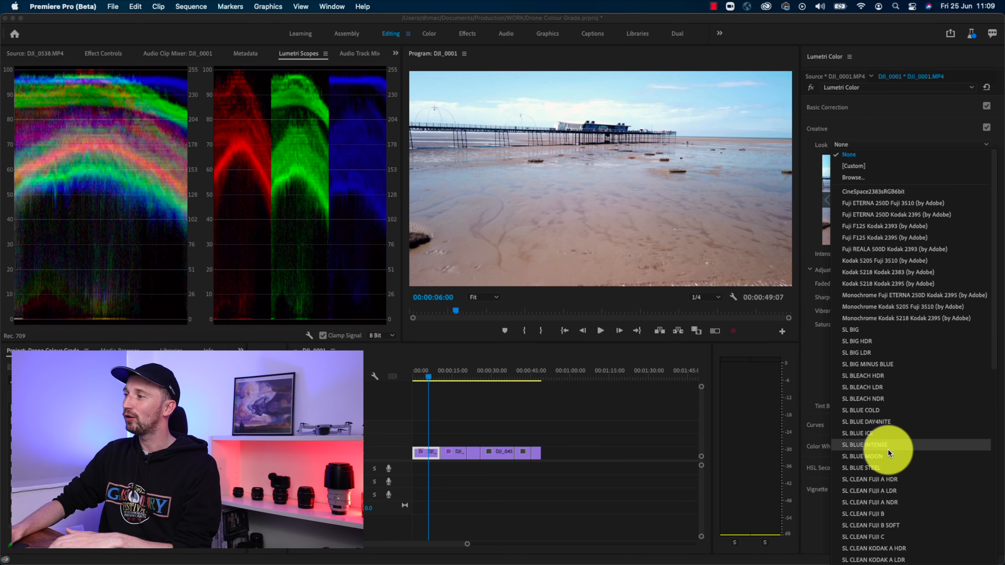
click(882, 433)
click(891, 153)
click(895, 150)
click(896, 150)
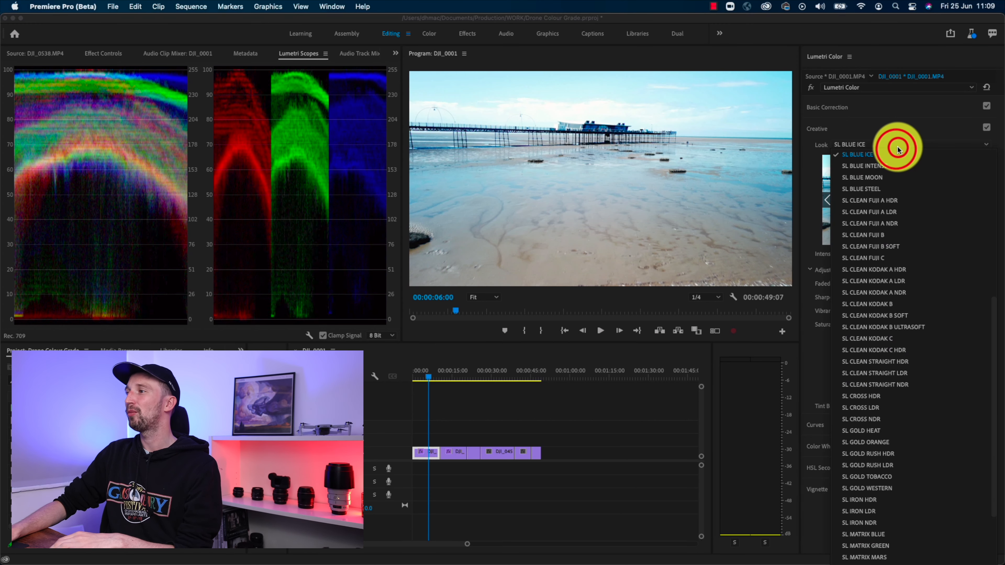
click(867, 393)
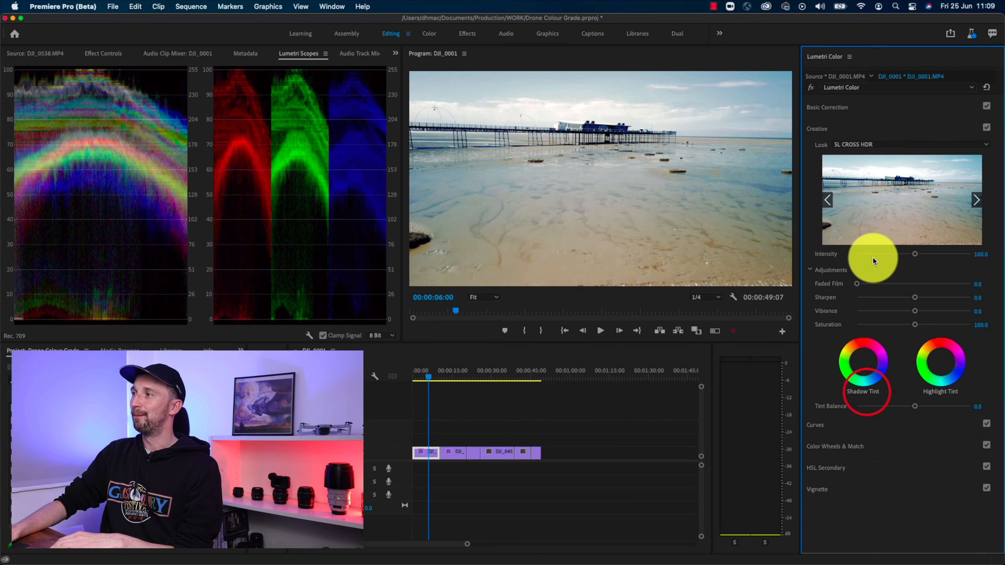
click(904, 147)
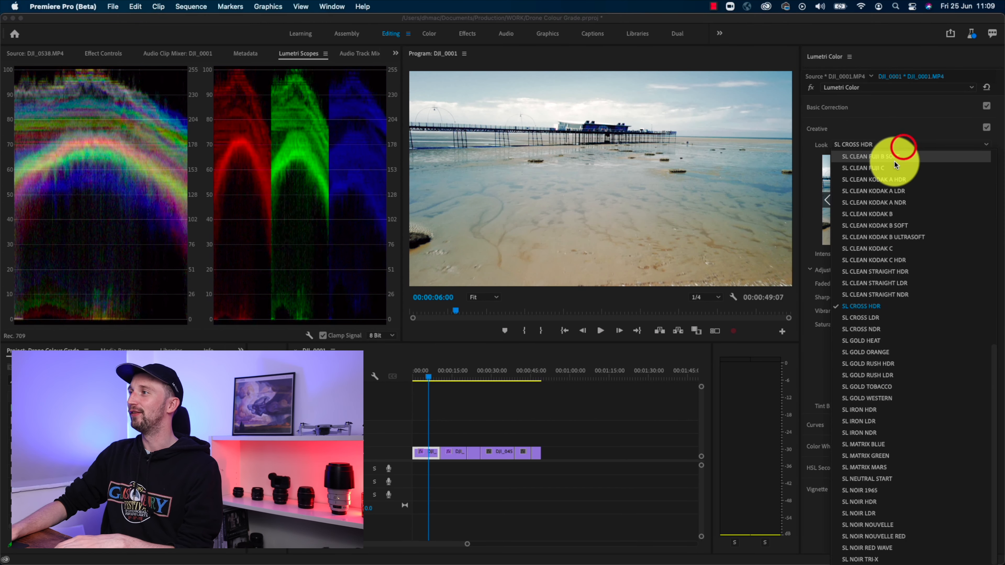
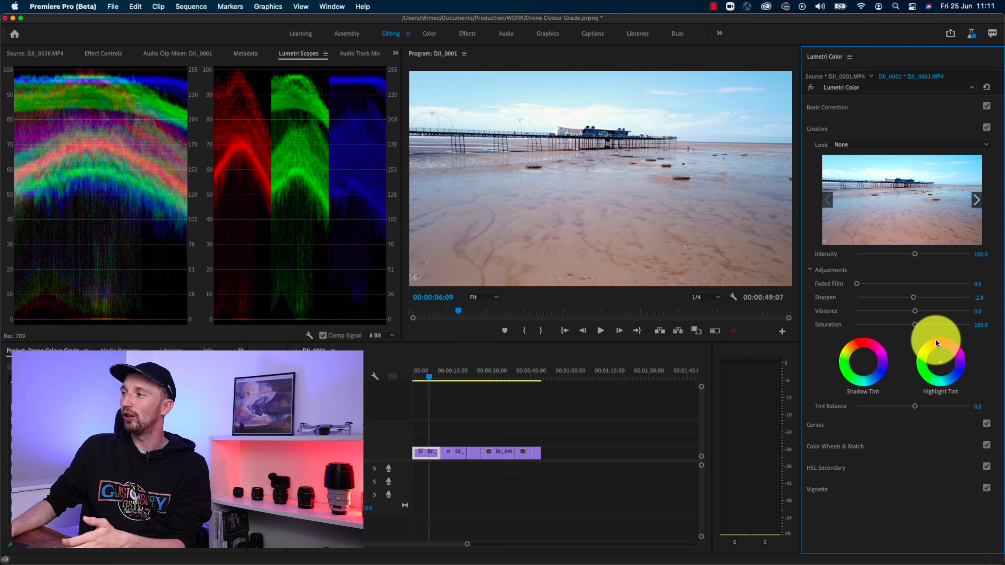
- Try the Creative vibrance at 100 and saturation at 200, then bring both back to near neutral
drag(916, 311, 1001, 312)
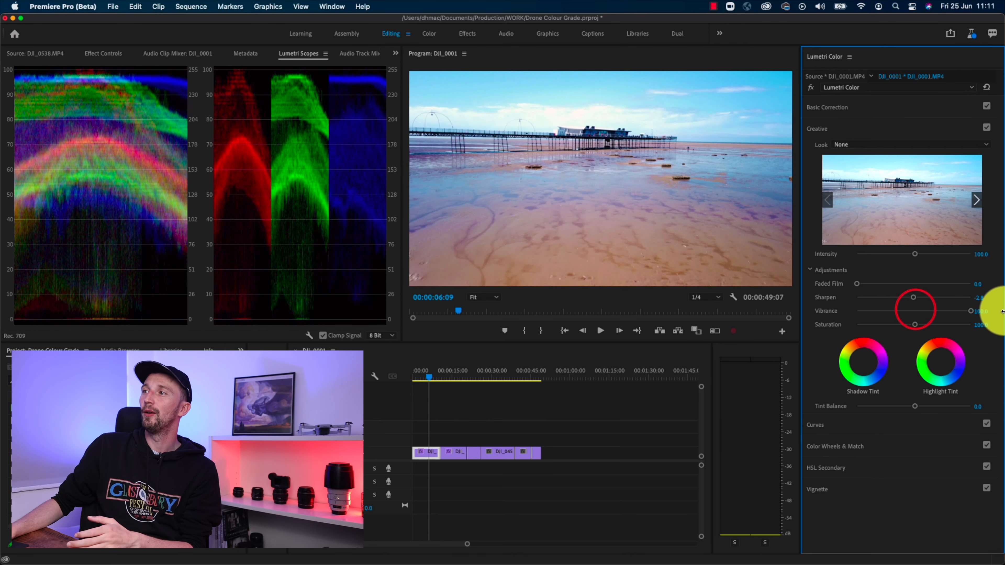
click(911, 311)
drag(915, 325, 970, 325)
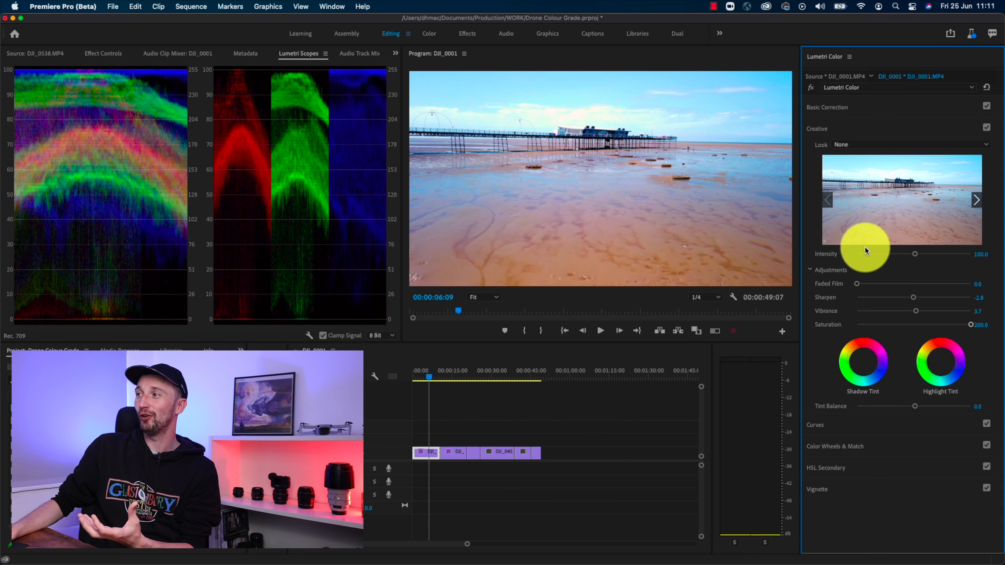
click(913, 325)
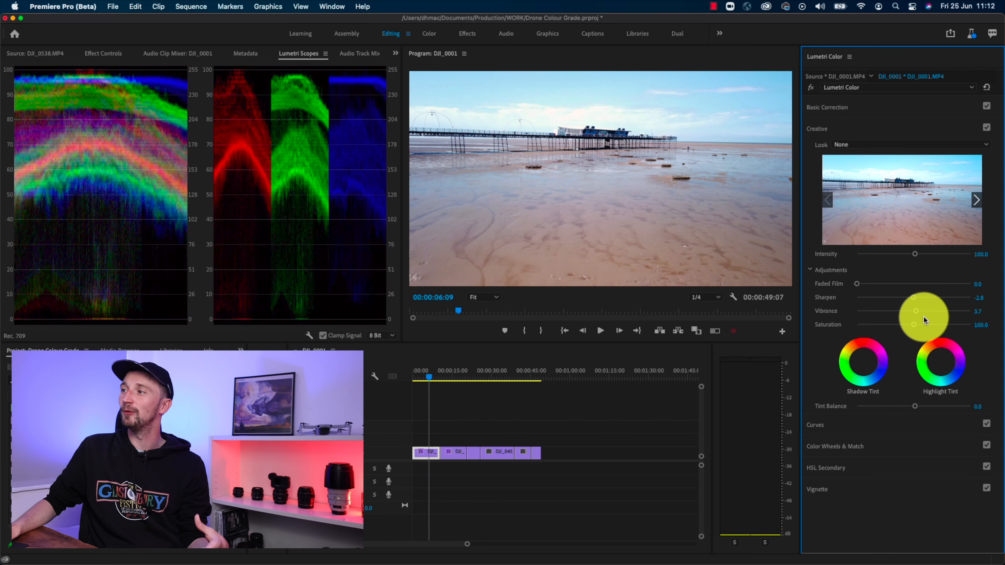
- Set the pier clip's Creative vibrance to 0 and its saturation to 107.3
click(981, 314)
text(0)
key(Return)
drag(909, 326, 918, 328)
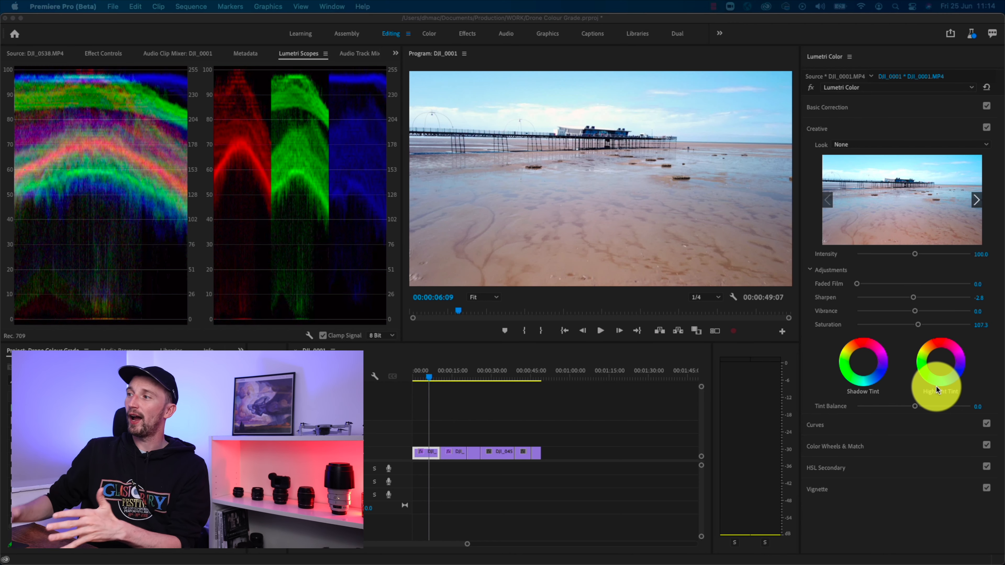
- Try strong and softer green tints in the pier clip's shadows and reset the Shadow Tint wheel
click(862, 362)
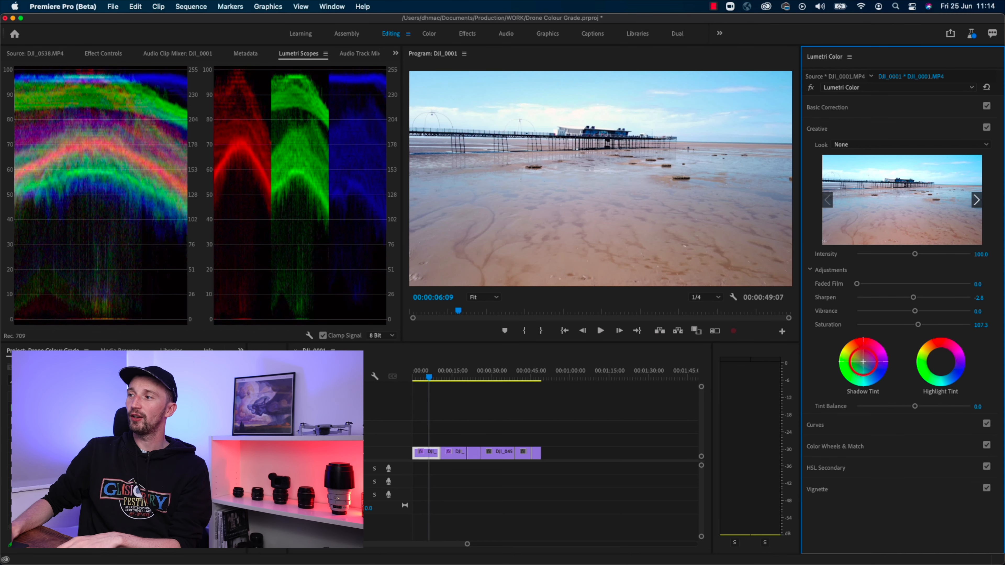
drag(862, 362, 841, 372)
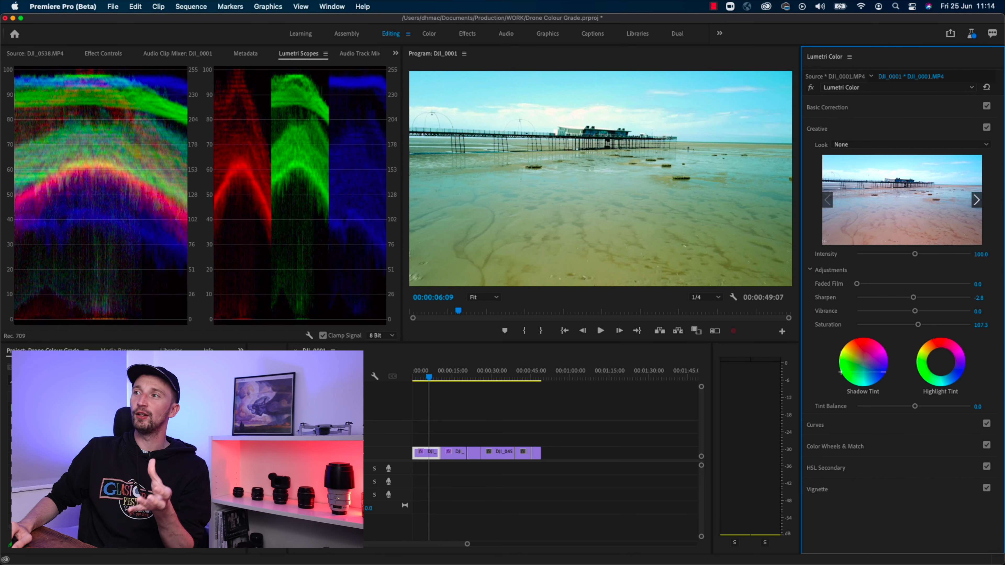
drag(841, 372, 864, 367)
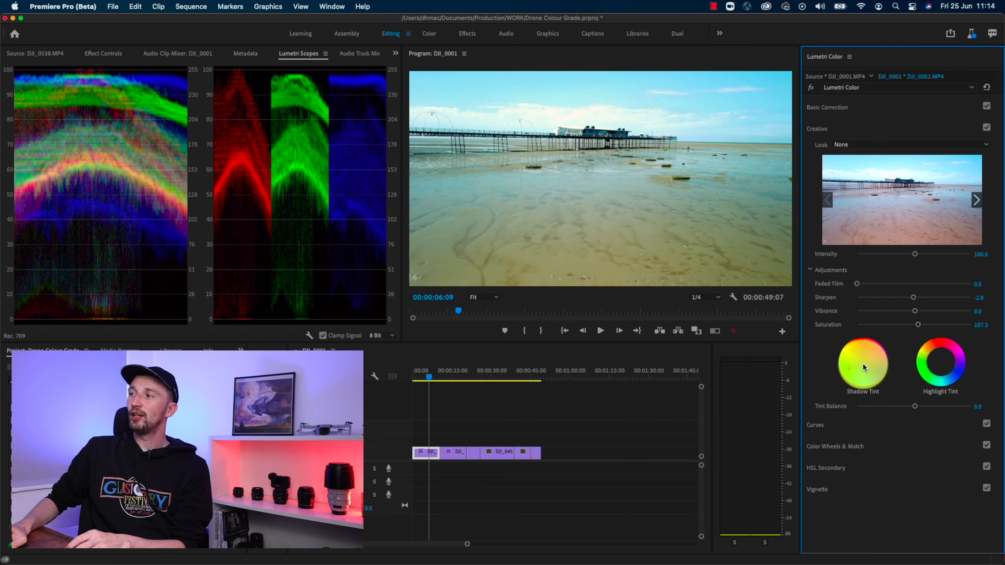
double_click(863, 364)
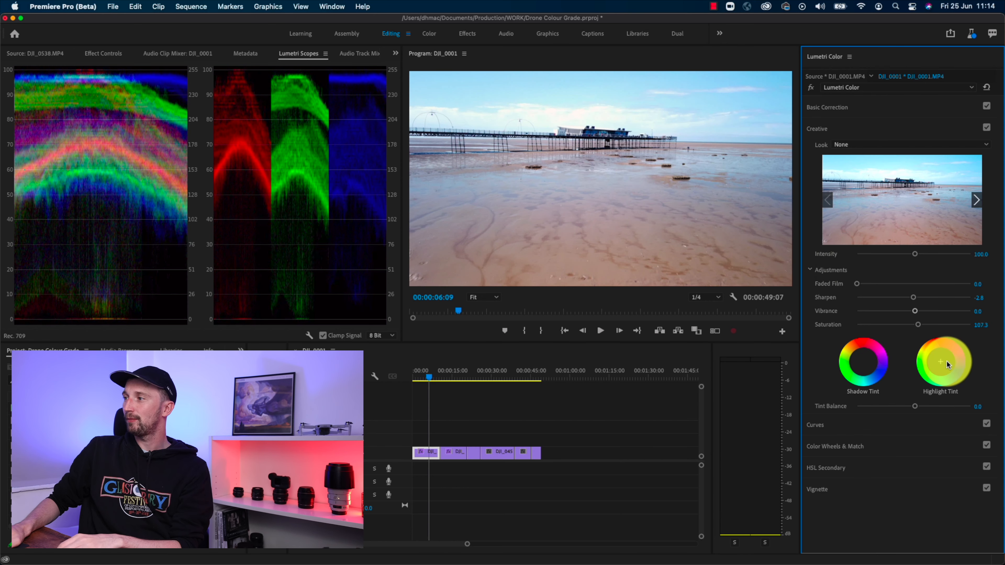
- Try slight highlight and shadow tints on the pier clip, resetting each tint wheel
drag(940, 362, 941, 363)
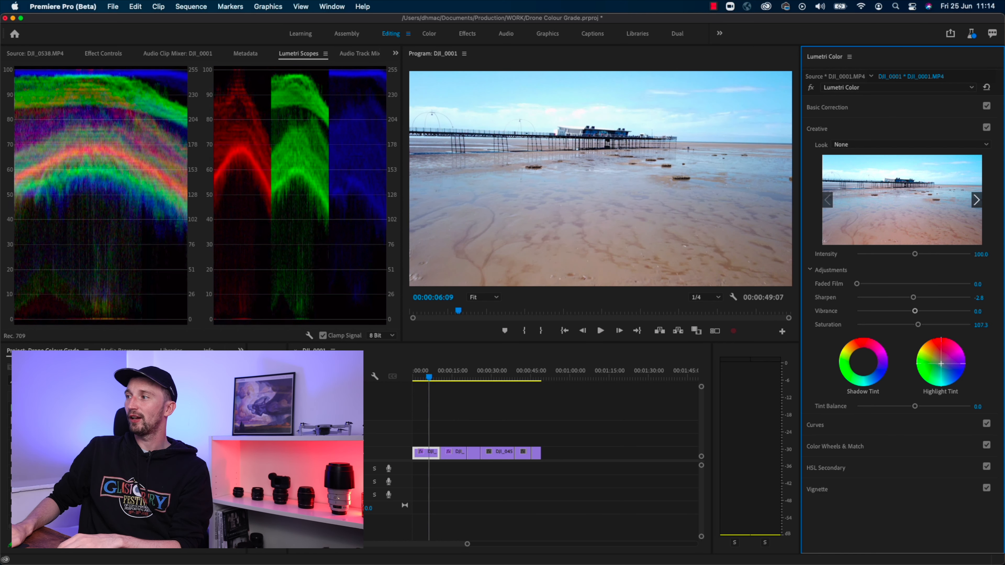
double_click(942, 363)
mouse_move(864, 362)
mouse_down()
mouse_move(871, 370)
mouse_move(860, 352)
mouse_up()
double_click(861, 352)
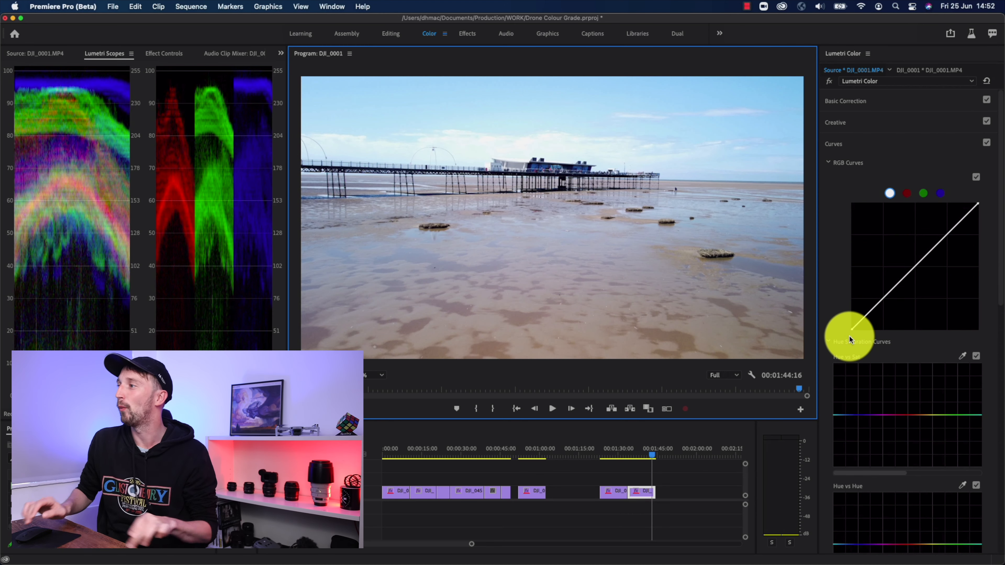
- Add control points for the shadows, midtones and highlights to the white RGB curve of the closing pier clip
click(883, 298)
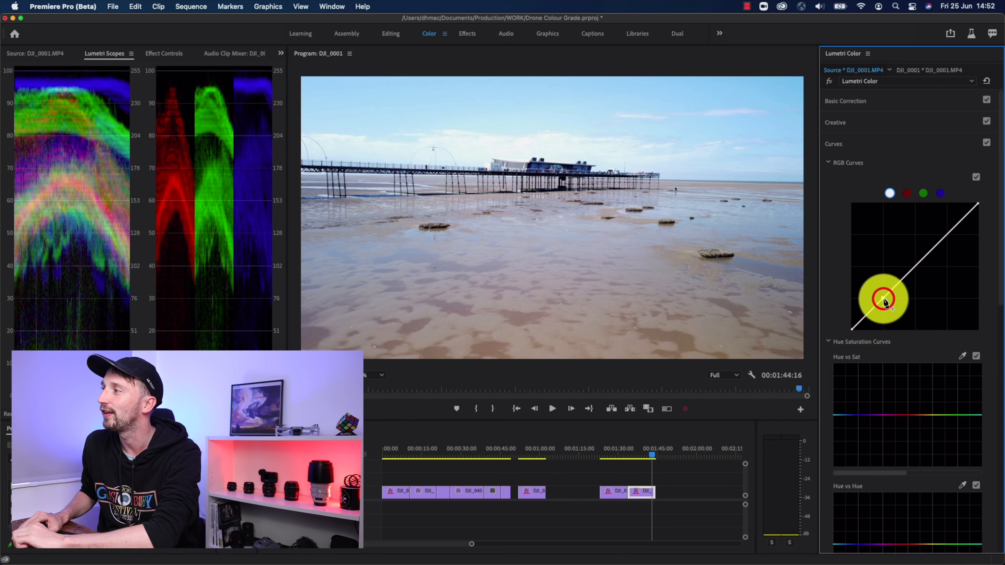
click(915, 268)
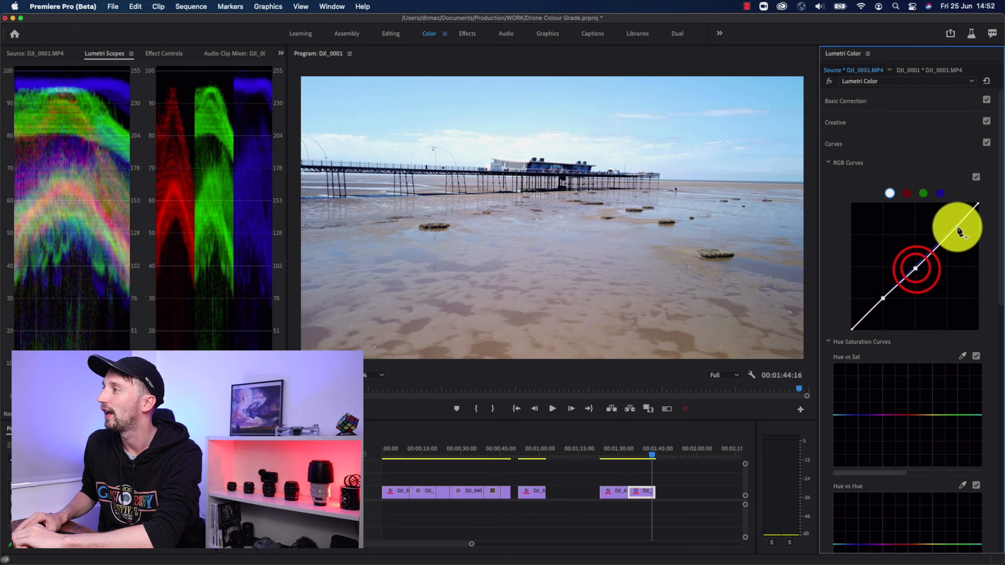
click(951, 234)
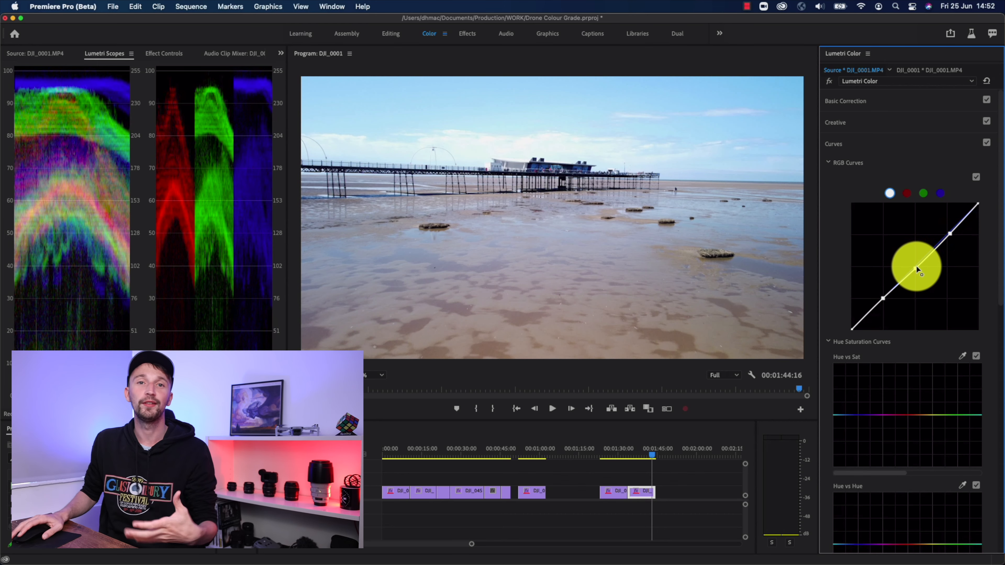
- Reset the pier clip's white RGB curve and add fresh control points for the shadows, midtones and highlights
double_click(917, 265)
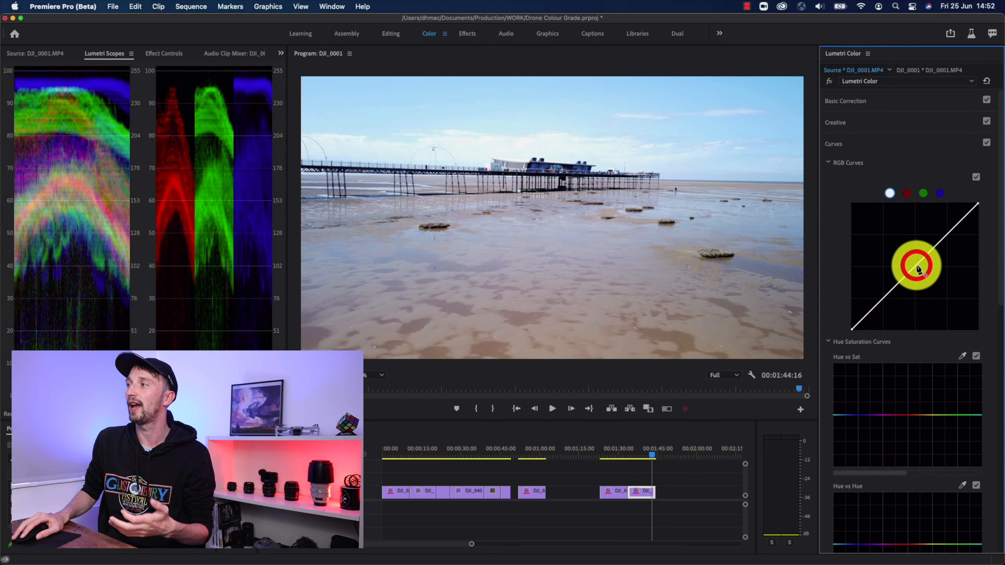
click(884, 299)
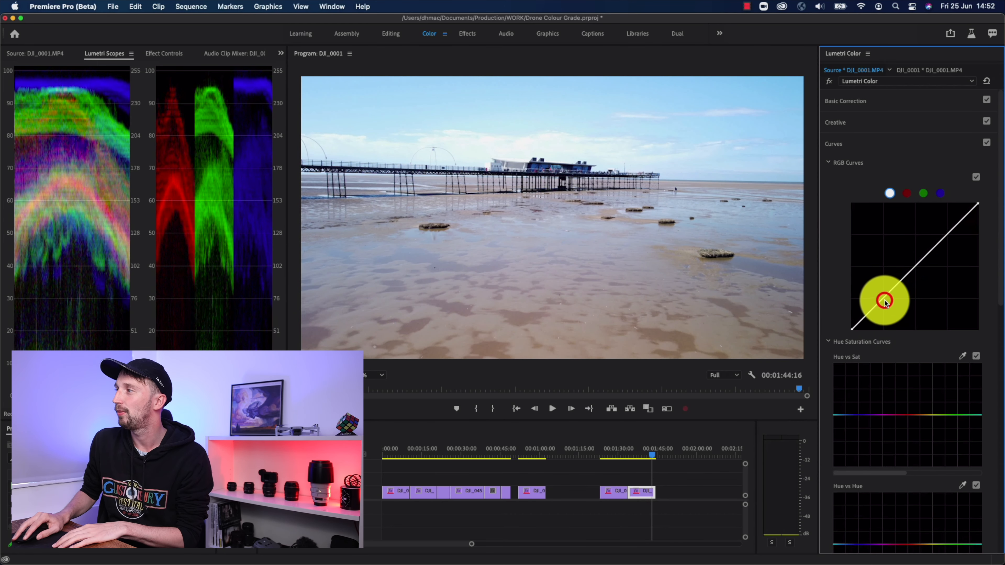
click(915, 266)
click(949, 232)
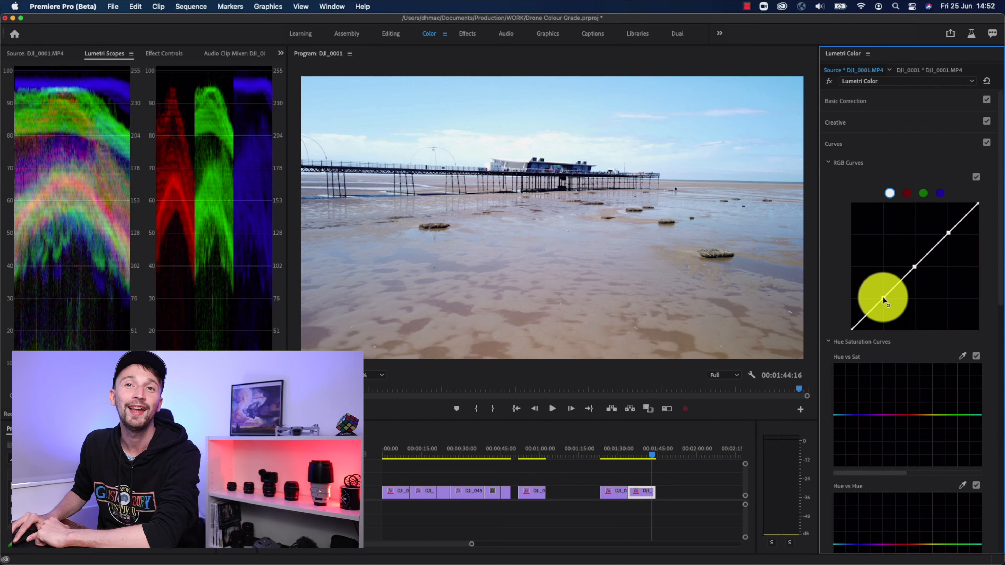
- Shape the white RGB curve into a gentle S by lowering the shadows, raising the highlights and keeping the midtones near the centre
click(884, 299)
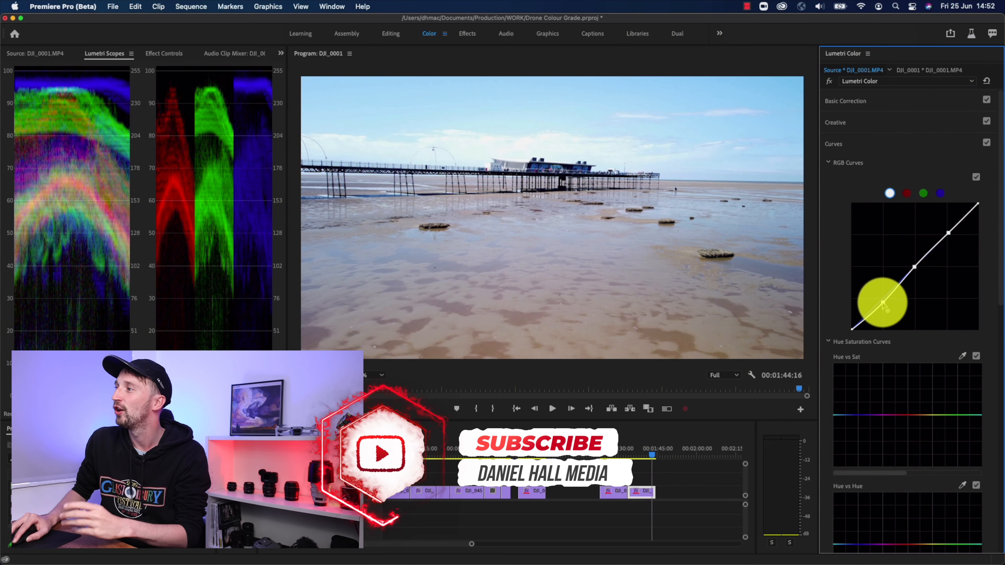
drag(948, 234, 942, 230)
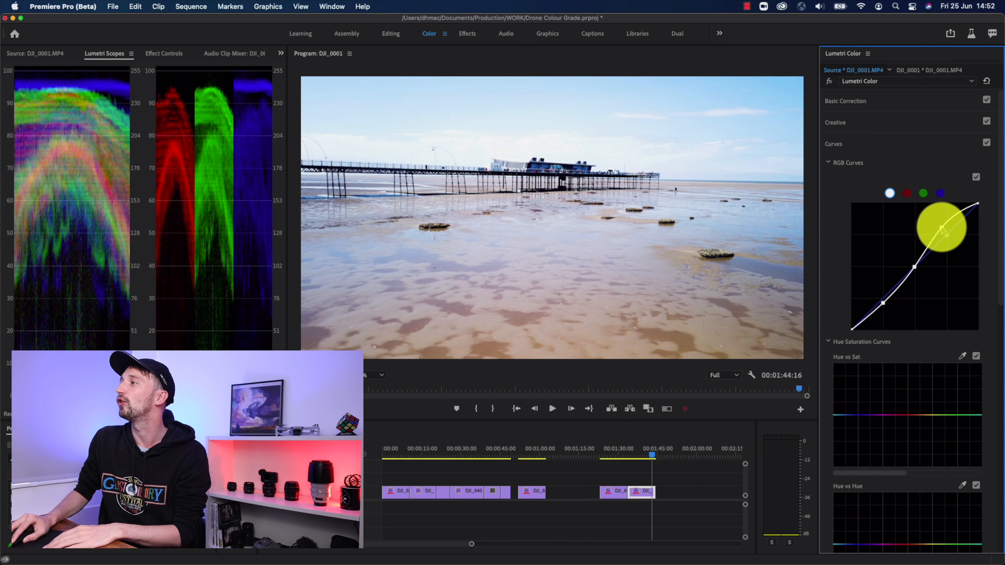
drag(917, 267, 916, 267)
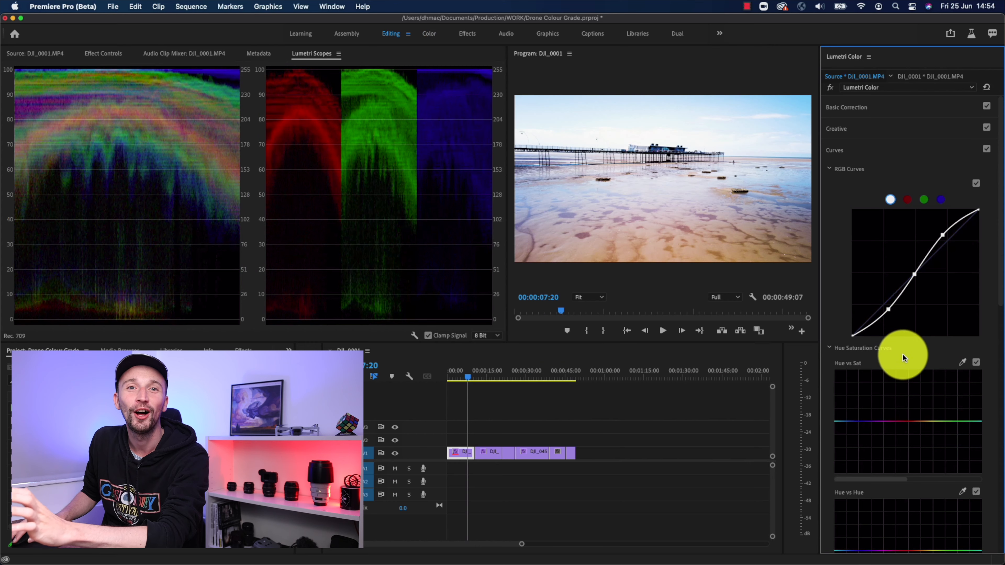
- Examine the Hue Saturation Curves from Hue vs Sat to Sat vs Sat and view the lake clip
scroll(925, 365, down, 1)
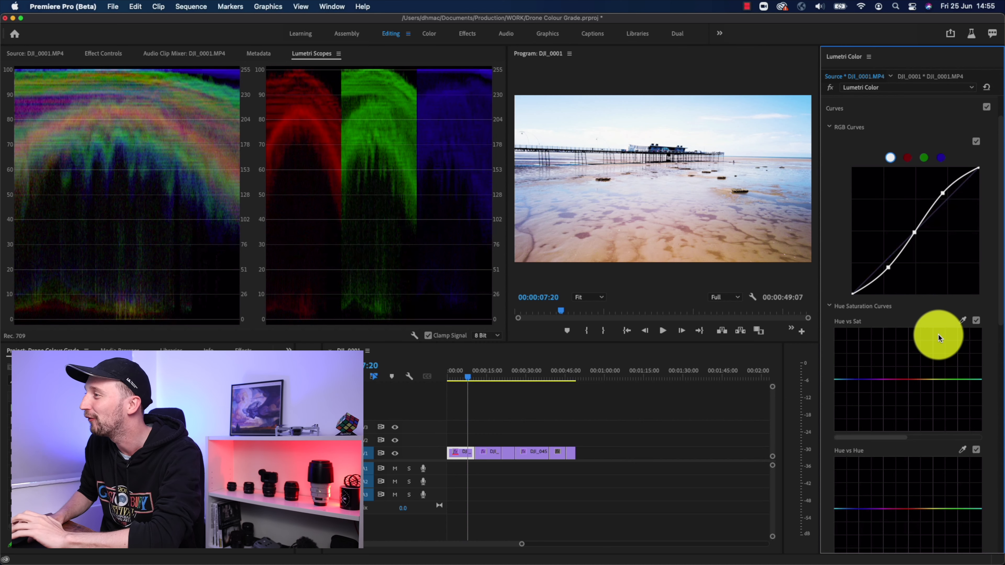
scroll(926, 359, down, 5)
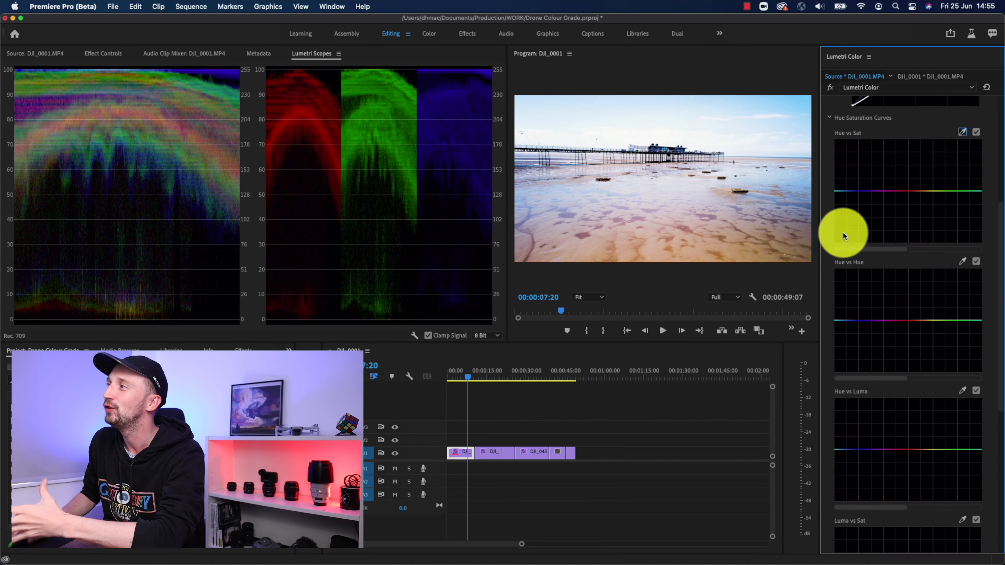
scroll(877, 210, down, 6)
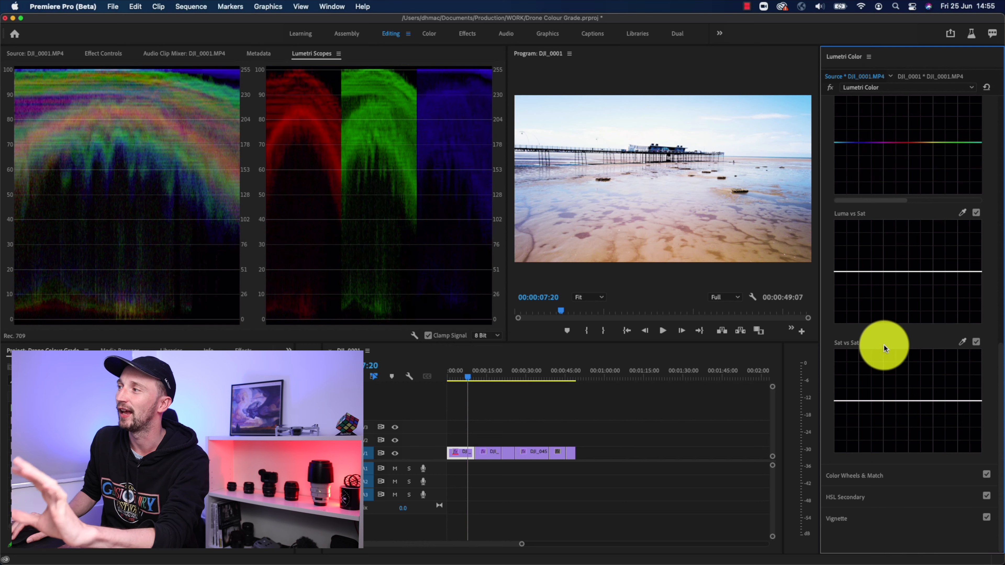
scroll(906, 224, up, 1)
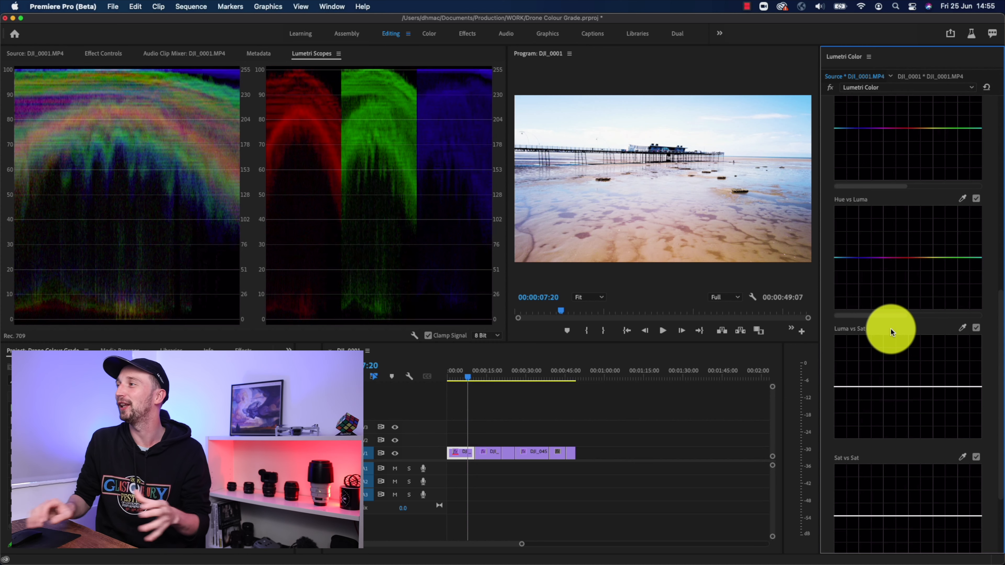
scroll(891, 332, up, 6)
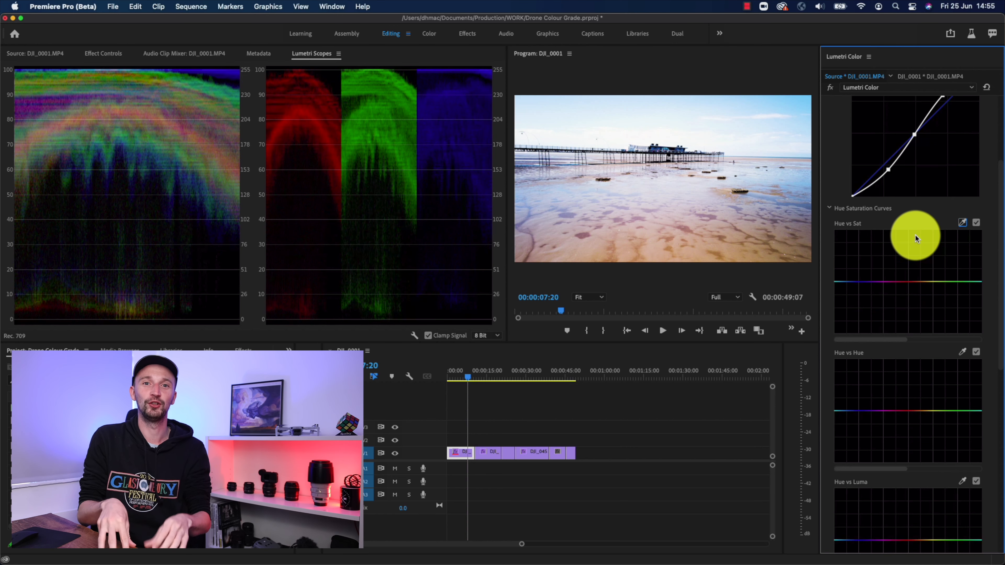
click(488, 372)
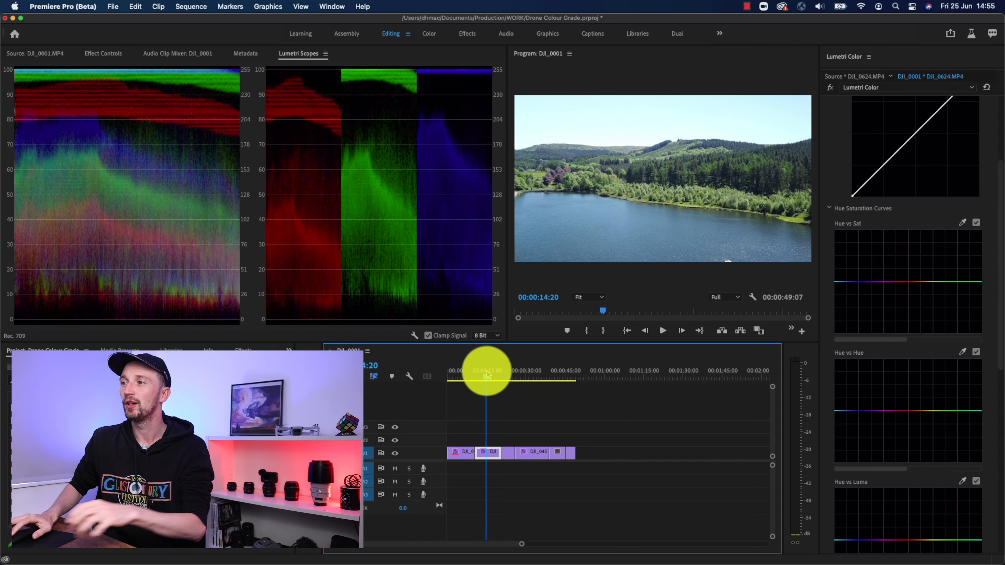
click(449, 375)
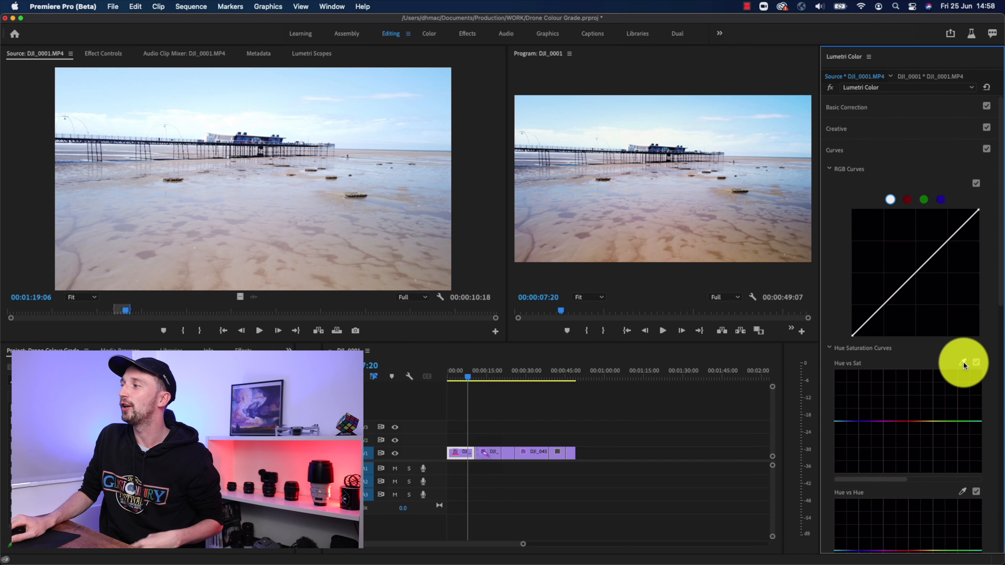
- In the pier clip's Hue vs Sat curve, sample the sky and raise its blues over a wider range, and raise the sand's red-orange hues
click(963, 359)
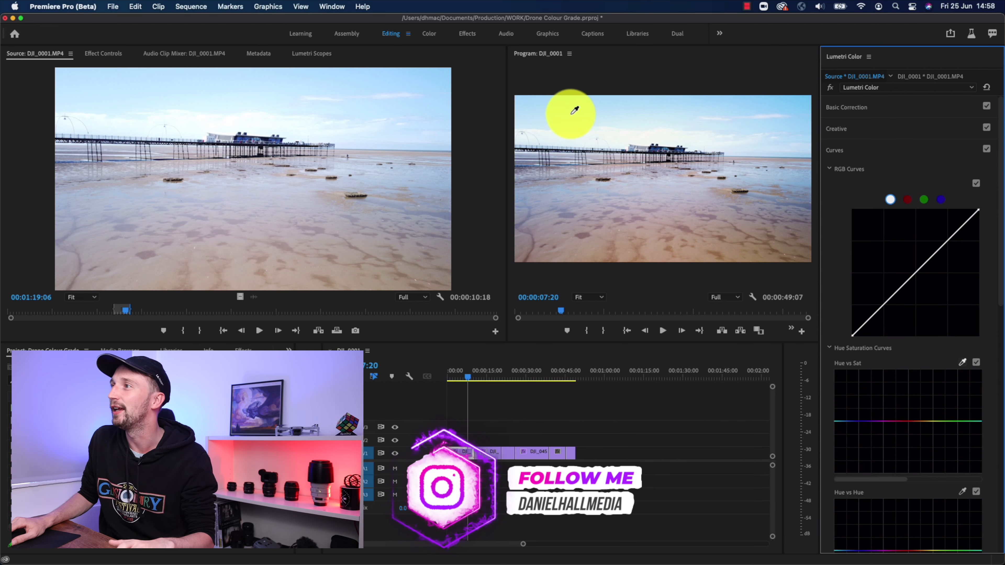
click(574, 102)
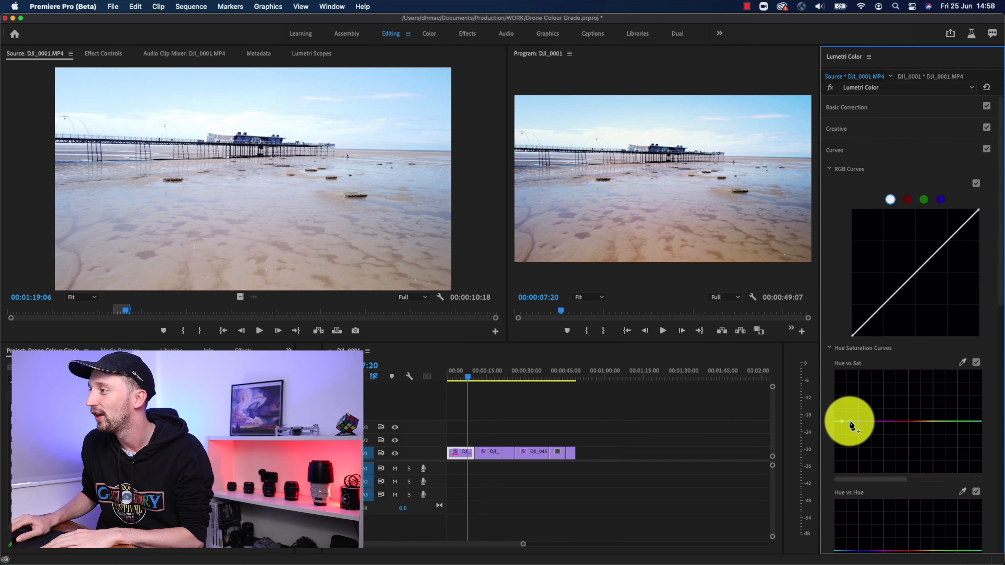
drag(852, 420, 851, 456)
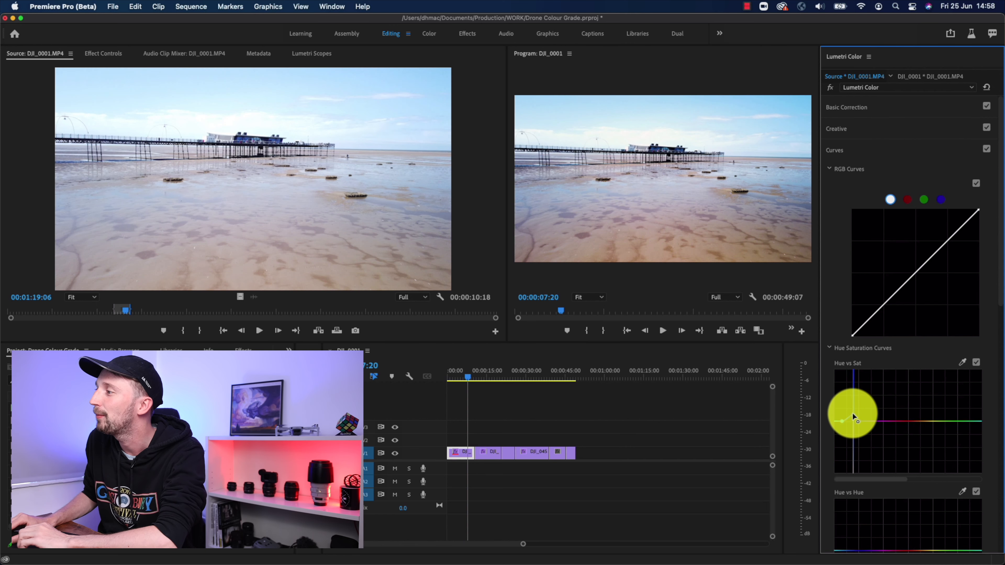
drag(850, 403, 851, 401)
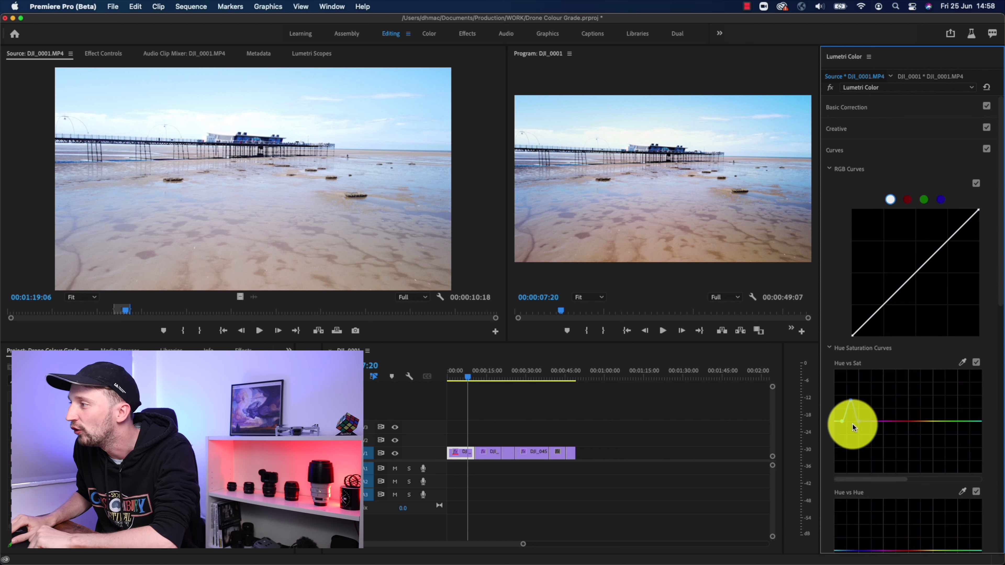
drag(842, 422, 832, 419)
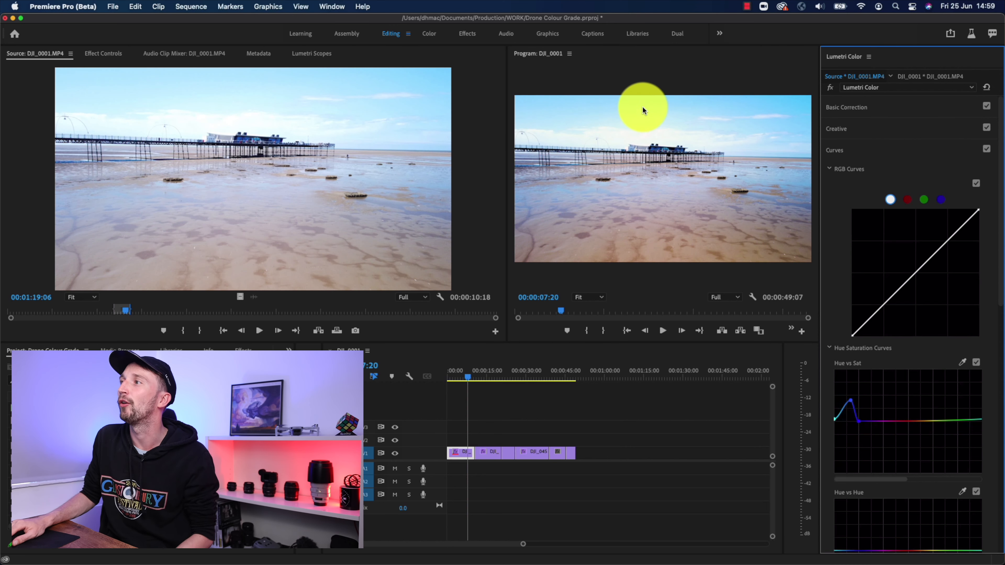
drag(848, 403, 851, 408)
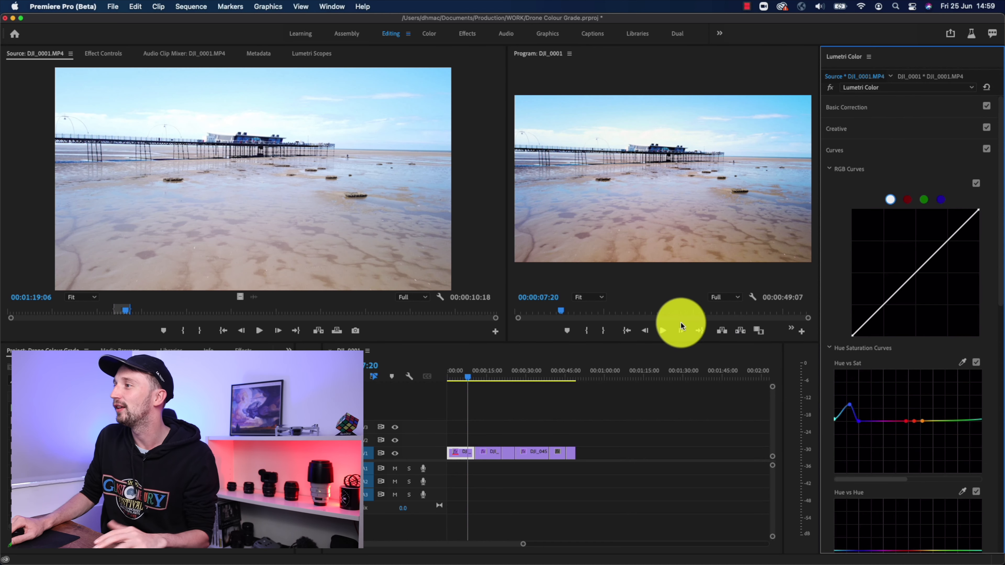
drag(915, 427, 914, 408)
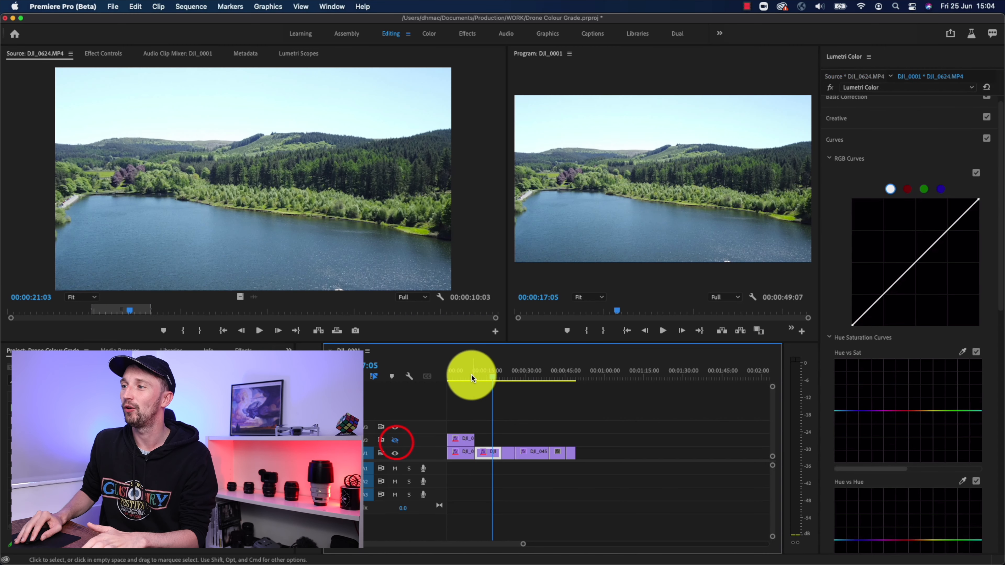
- Return to the pier at 00:00:07:10, sample the sky into Hue vs Hue, try a cyan shift and settle on a very slight blue shift
click(456, 376)
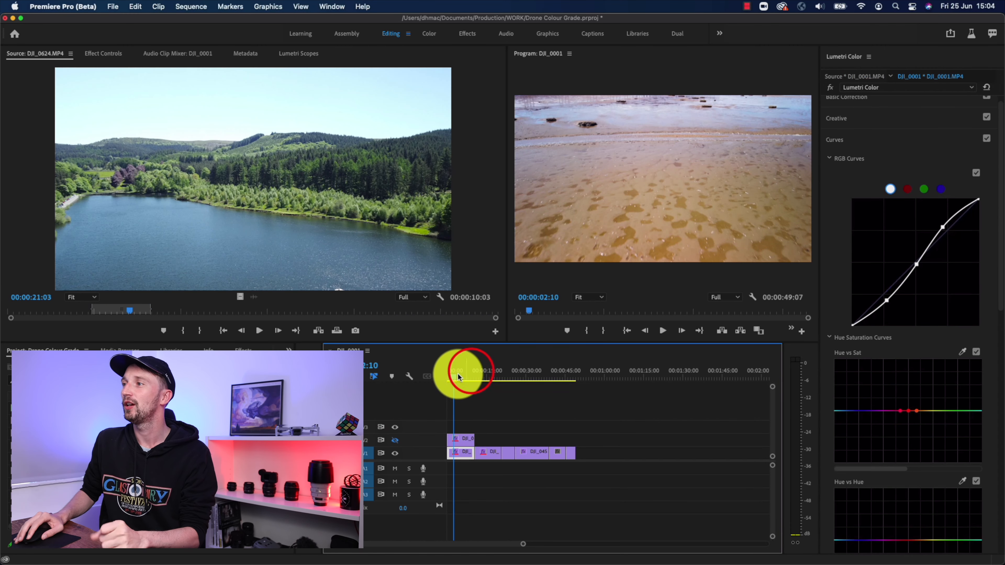
click(465, 376)
drag(465, 376, 468, 376)
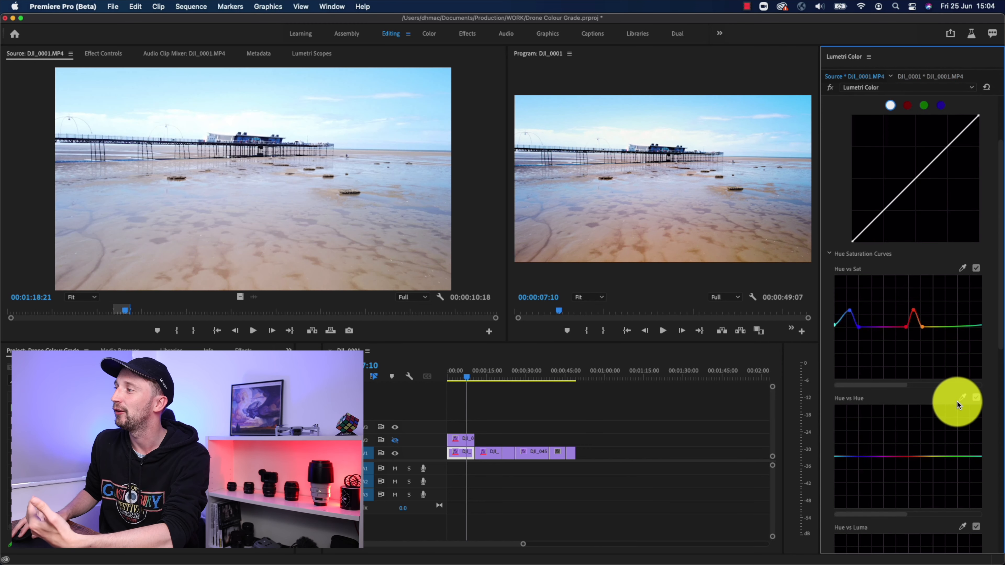
click(961, 398)
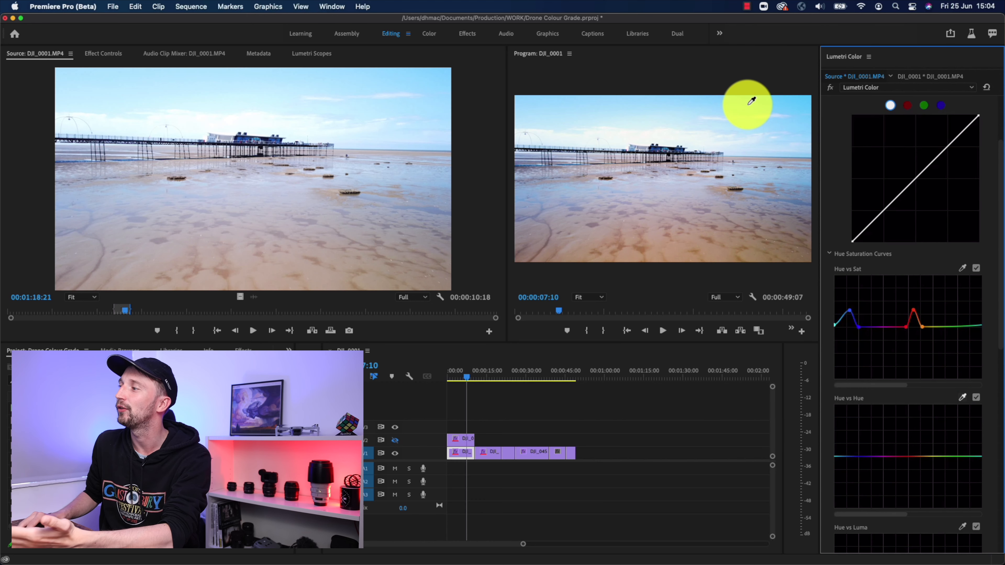
click(746, 103)
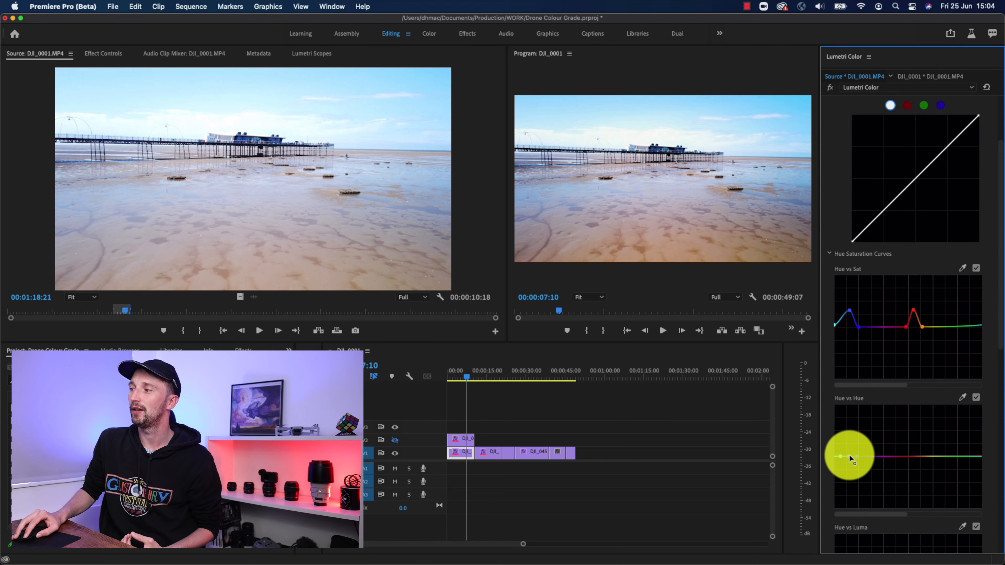
drag(850, 459, 849, 454)
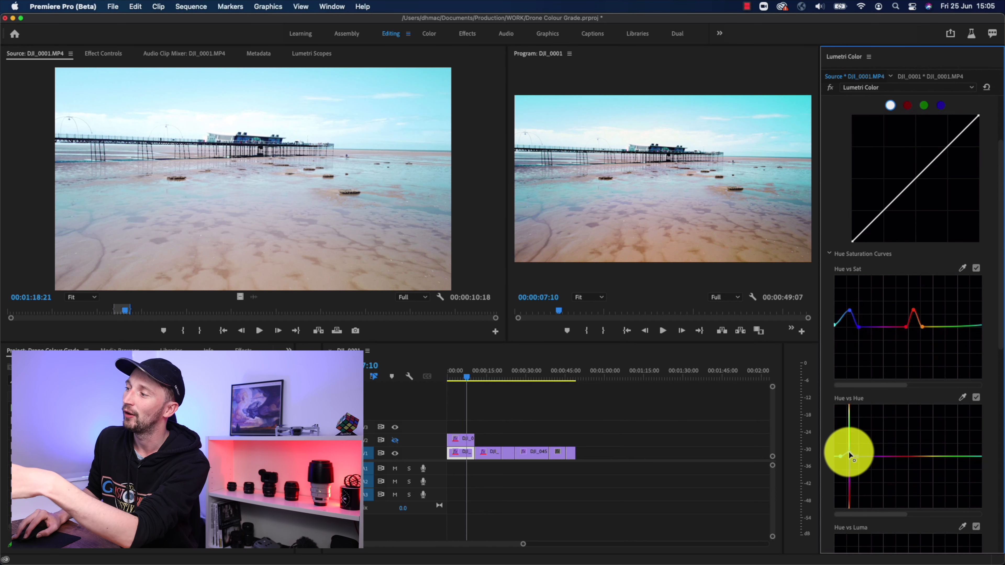
mouse_move(848, 453)
mouse_down()
mouse_move(845, 416)
mouse_move(848, 482)
mouse_move(851, 456)
mouse_up()
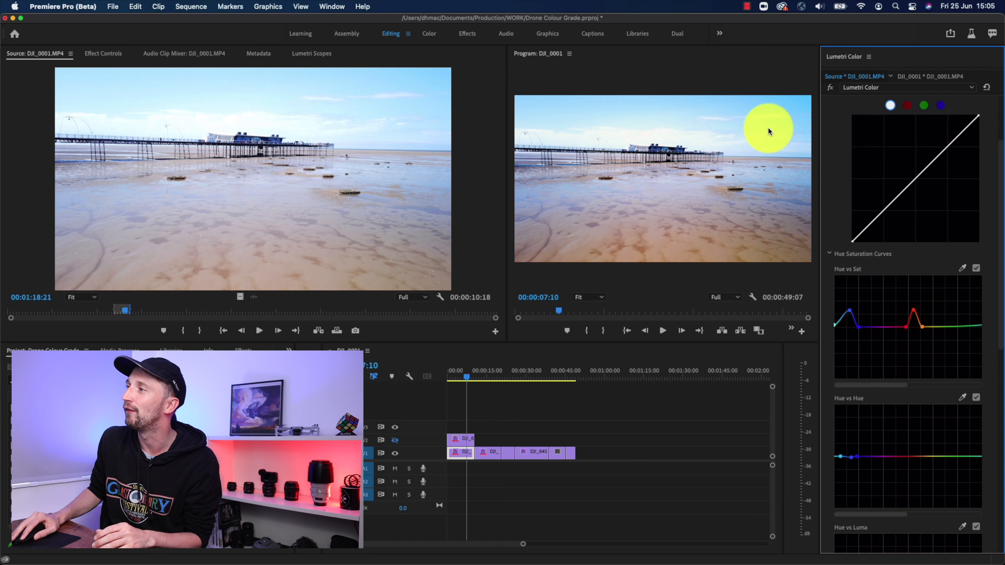
- Sample the sand into the pier clip's Hue vs Hue curve and fine-tune its orange point close to neutral
click(963, 397)
click(712, 240)
click(917, 457)
drag(917, 459, 919, 456)
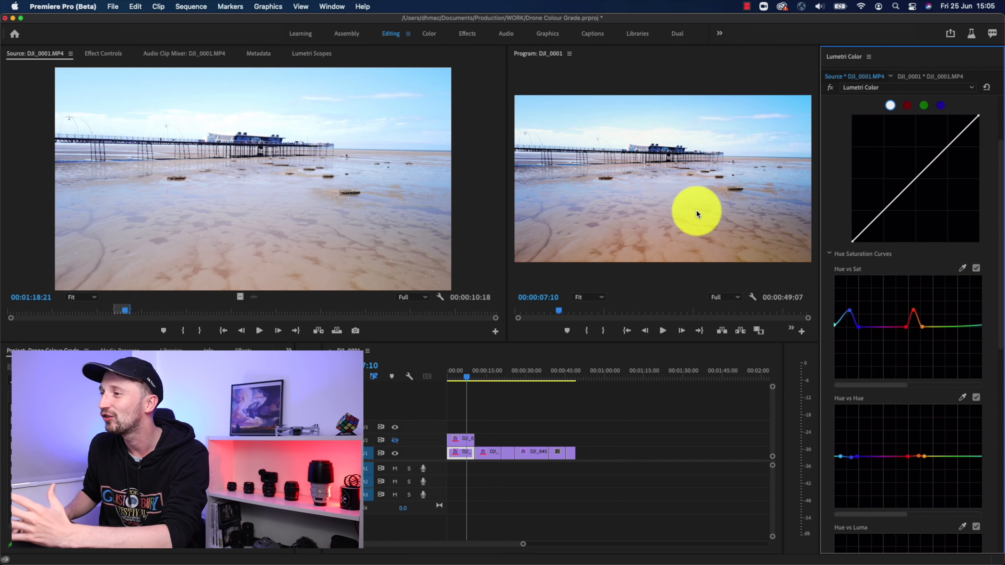
- On the lake clip at 00:00:15:00, sample the green trees into Hue vs Hue and raise the point to give them an autumnal tone
click(487, 374)
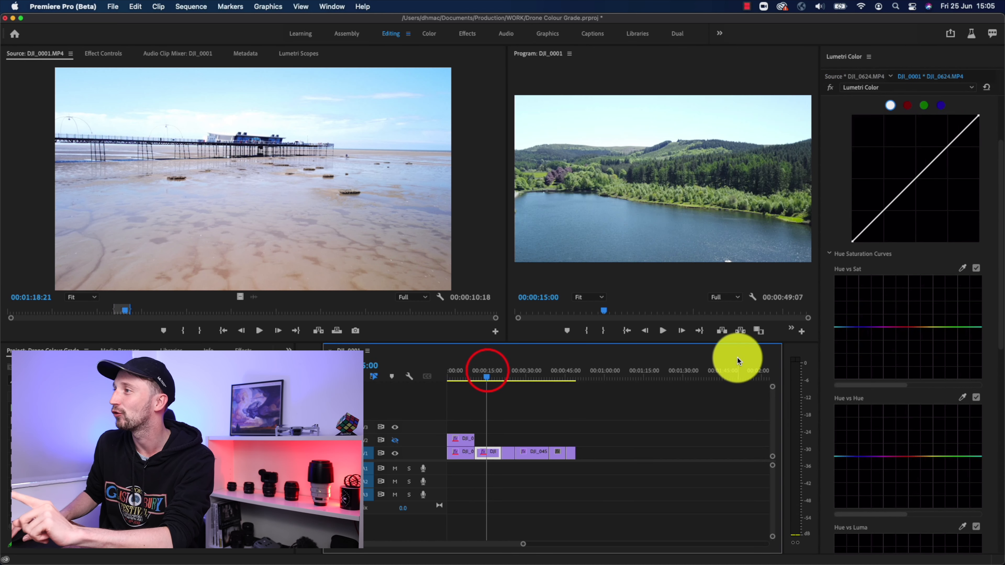
click(963, 397)
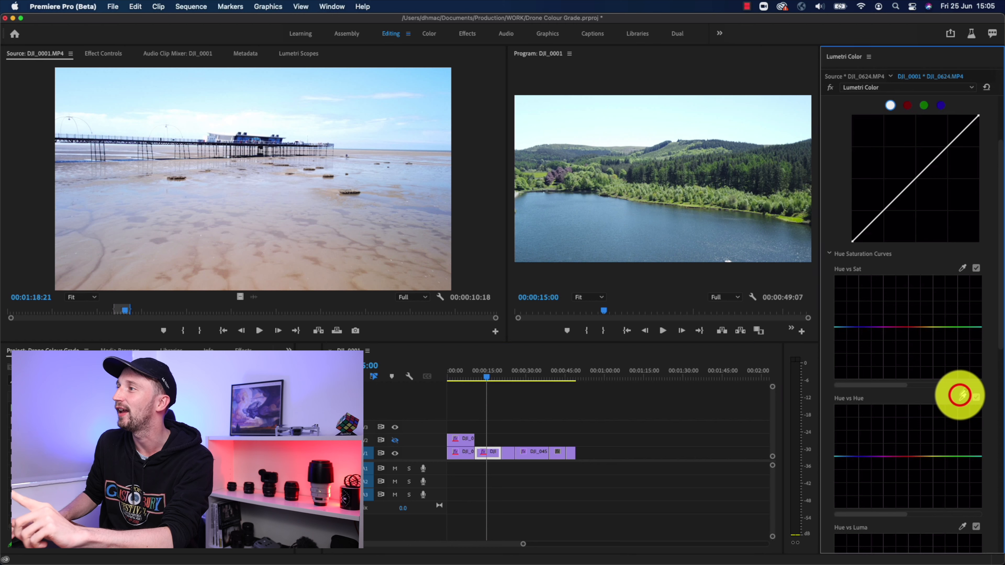
click(689, 200)
mouse_move(953, 457)
mouse_down()
mouse_move(970, 457)
mouse_move(923, 457)
mouse_move(946, 457)
mouse_move(945, 467)
mouse_move(945, 446)
mouse_up()
click(733, 206)
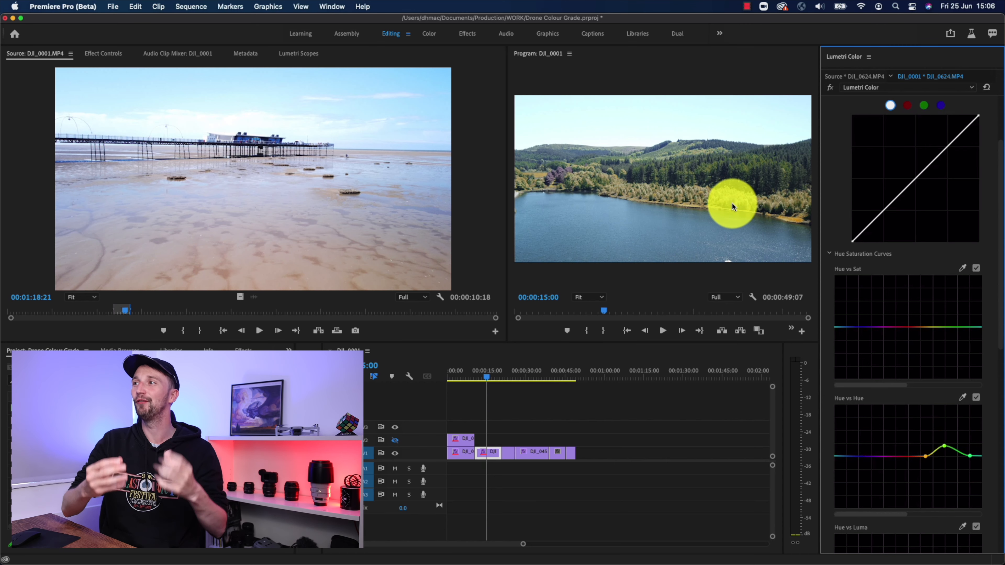
- On the DJI_0451 moorland clip, sample the brown hillside into Hue vs Hue, lower the point towards green and compare with the curve disabled
drag(732, 206, 566, 327)
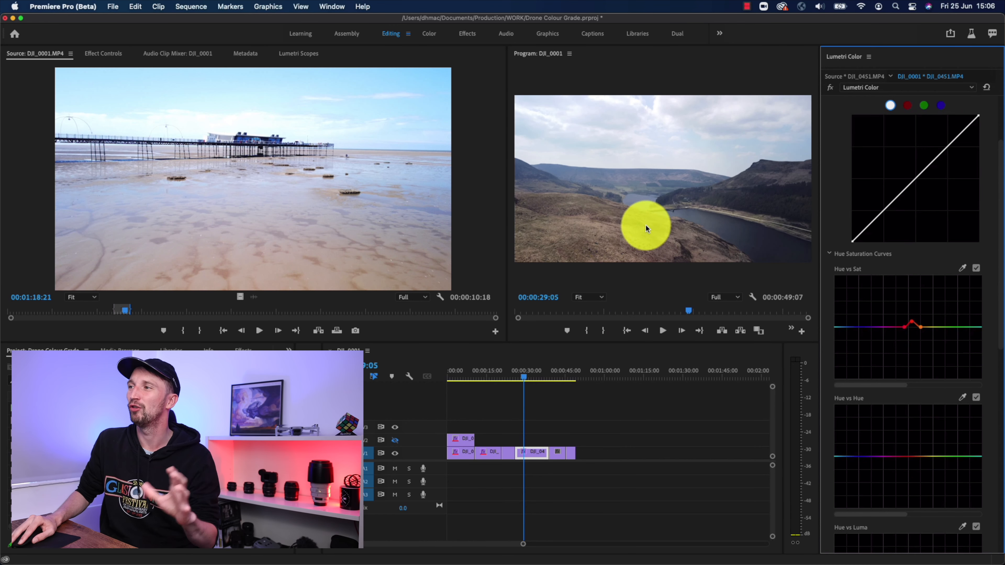
click(964, 398)
click(630, 232)
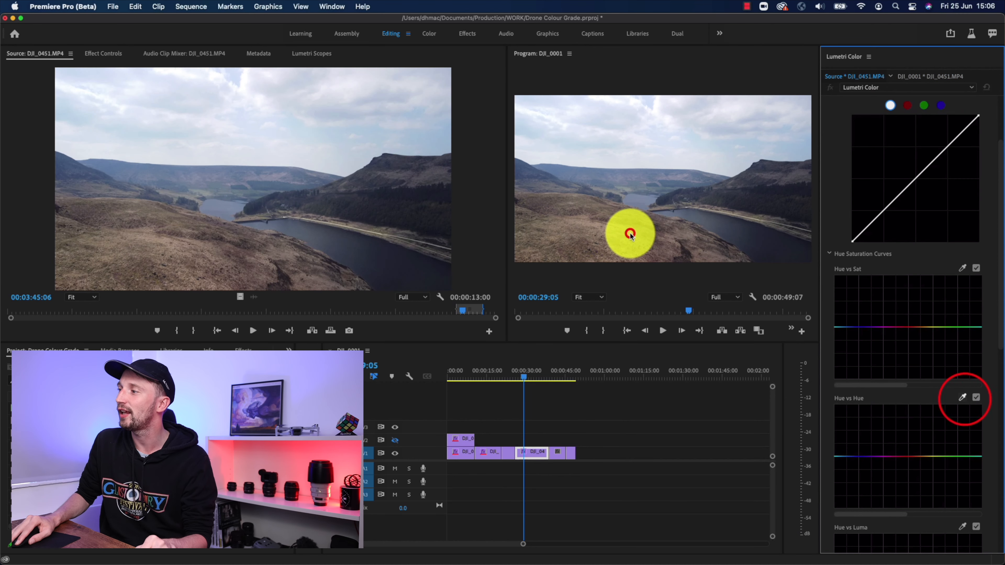
mouse_move(917, 457)
mouse_down()
mouse_move(916, 443)
mouse_move(916, 468)
mouse_up()
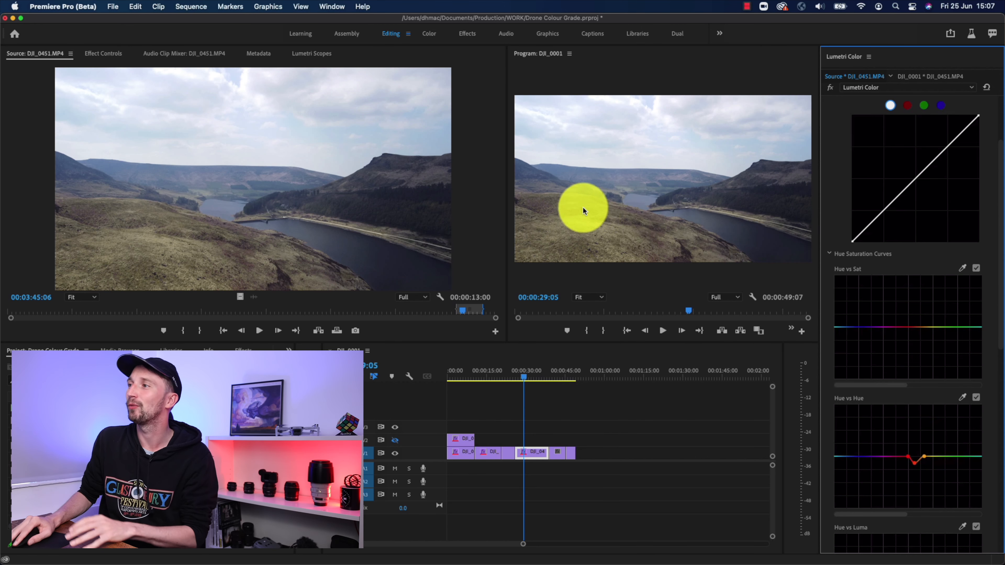
click(977, 399)
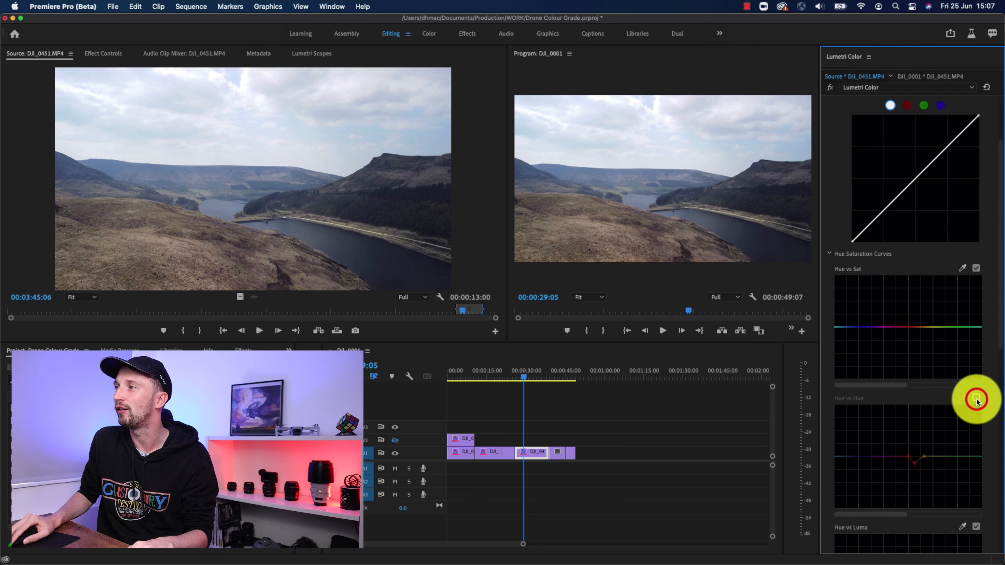
click(976, 399)
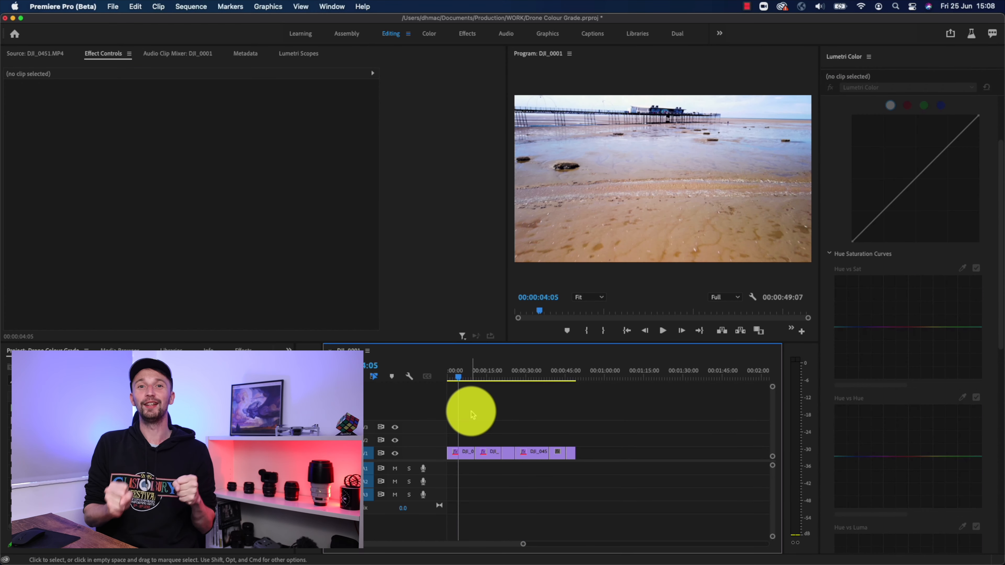
- On the pier clip at 00:00:06:05, adjust the sky's blue point in the Hue vs Luma curve and leave it close to neutral
click(463, 454)
scroll(895, 490, down, 4)
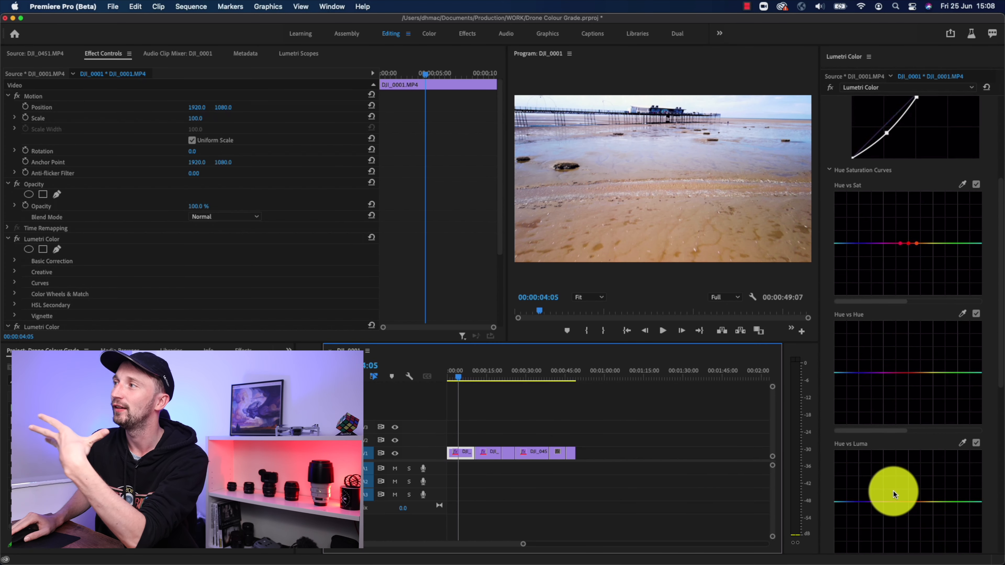
drag(458, 377, 463, 377)
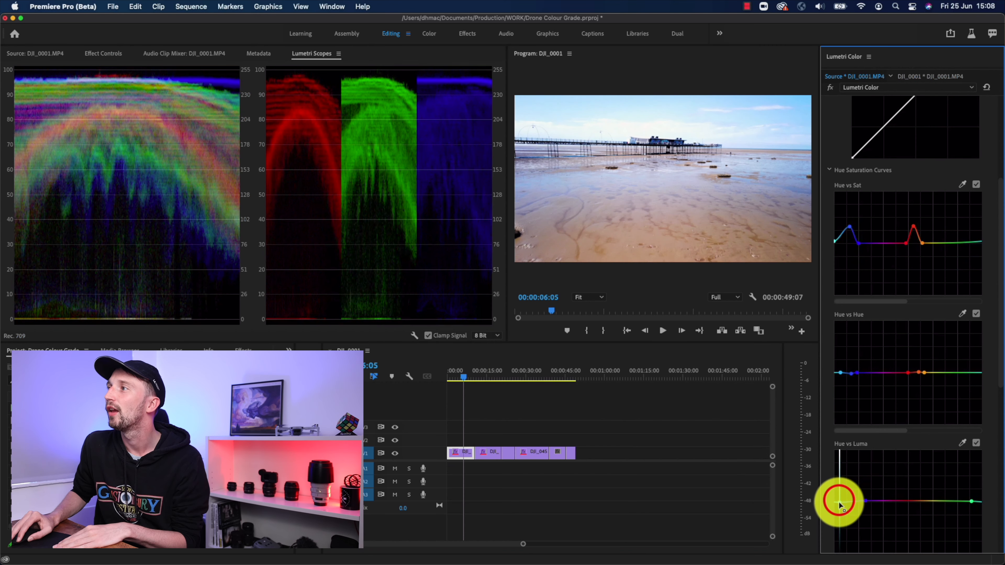
mouse_move(840, 502)
mouse_down()
mouse_move(840, 516)
mouse_move(839, 464)
mouse_move(847, 502)
mouse_up()
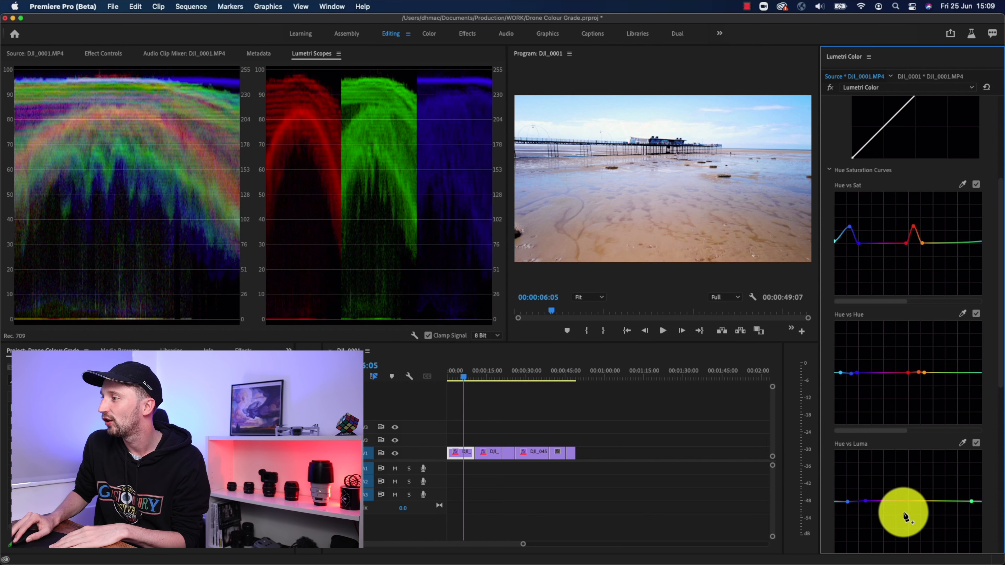
- Bracket the orange range of the pier clip's Hue vs Luma curve with points and lower the middle one slightly to darken the sand
click(903, 501)
click(917, 502)
drag(916, 504, 916, 513)
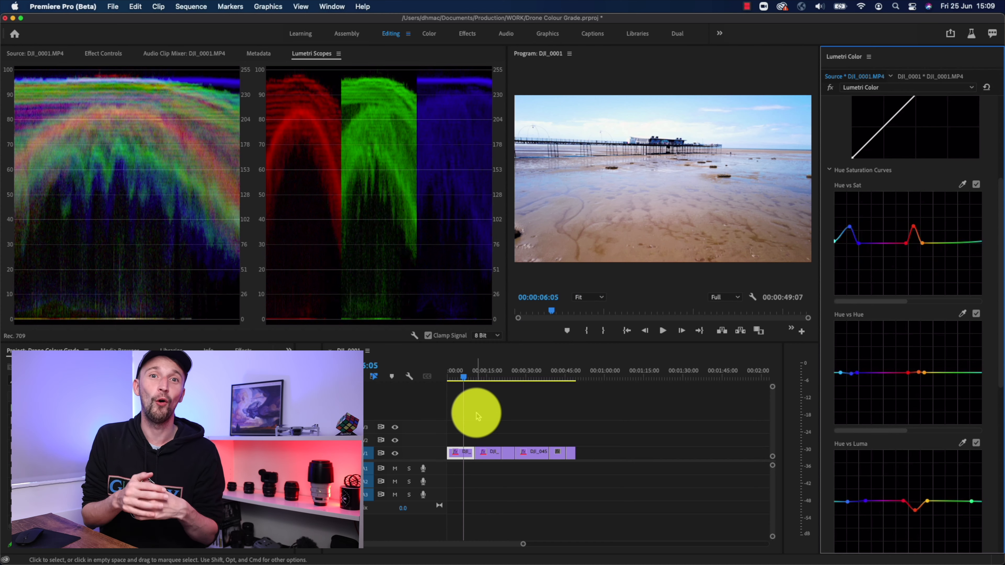
- Try tinting the pier clip's shadows and midtones with the colour wheels, and return all three wheels to neutral
scroll(934, 275, up, 5)
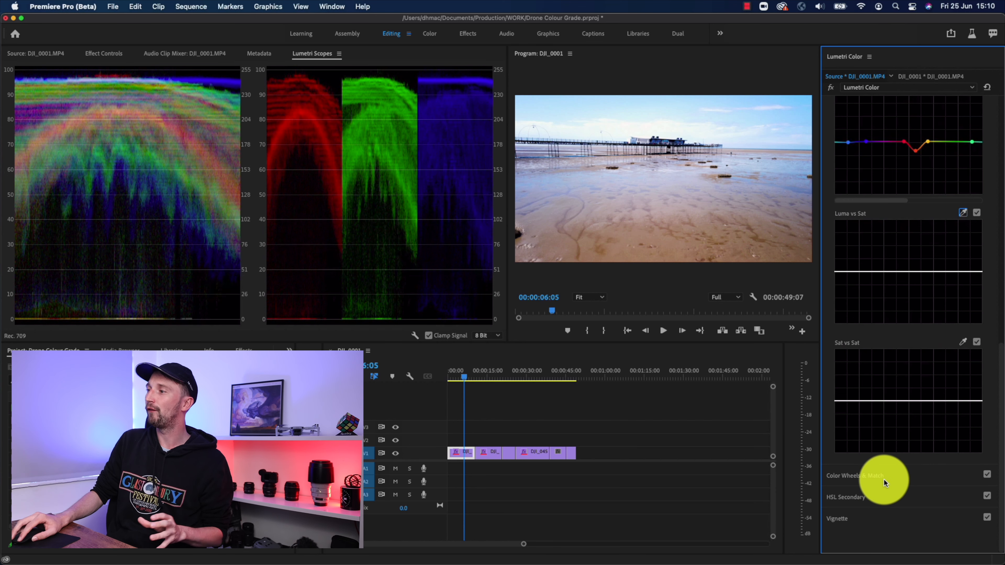
click(885, 481)
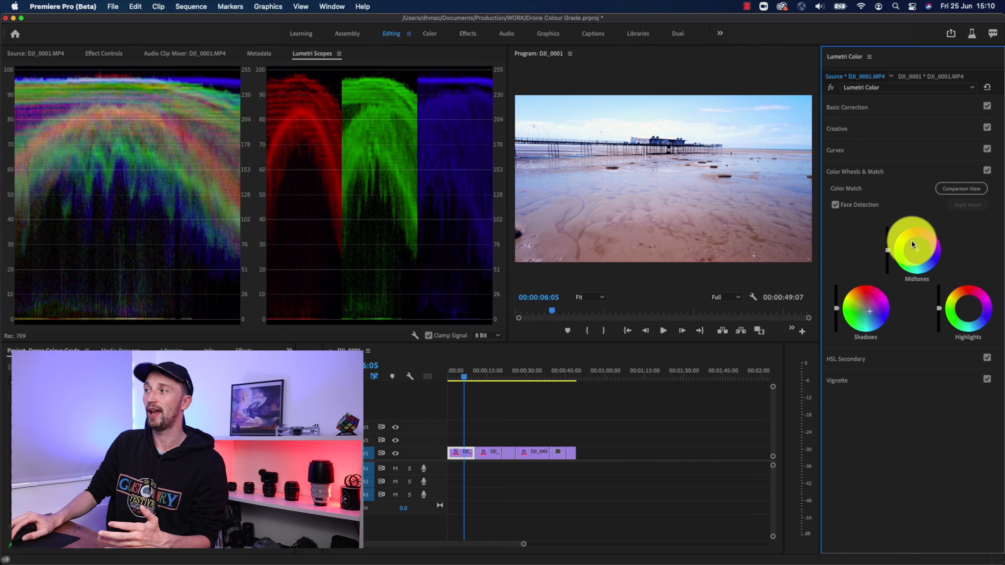
click(916, 249)
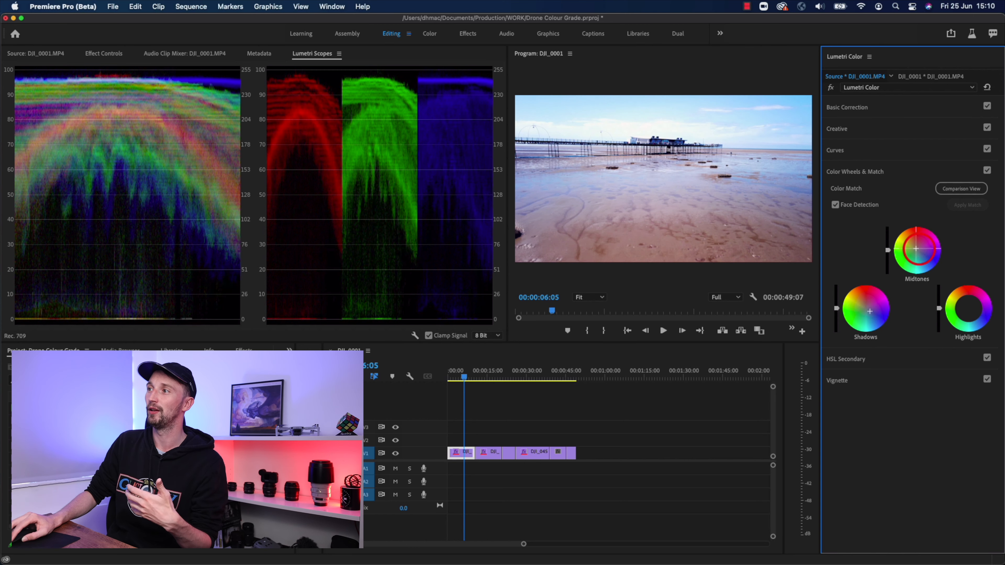
click(969, 310)
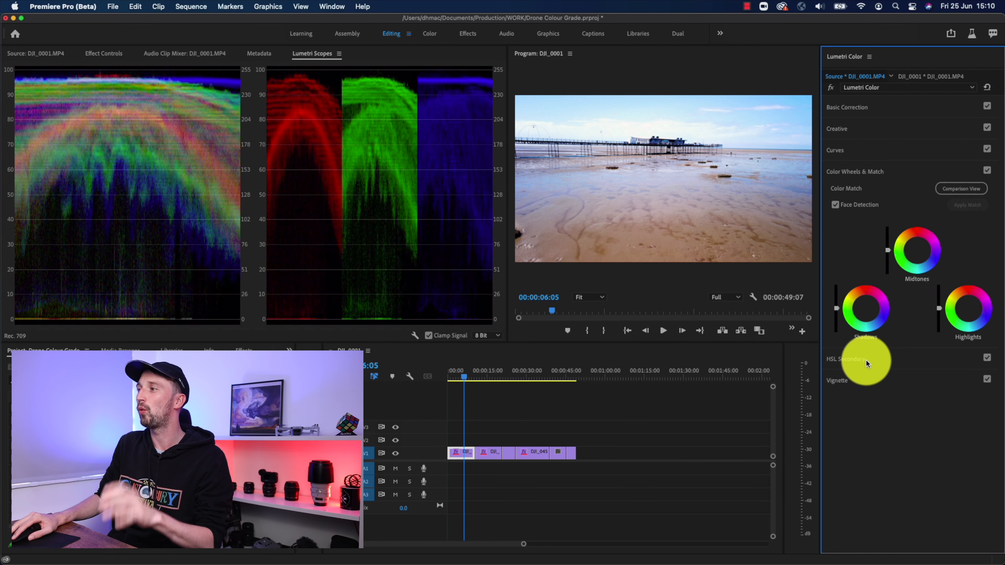
- Try lighter and darker vignette amounts on the pier clip, ending on a subtle darkening of the edges
click(848, 382)
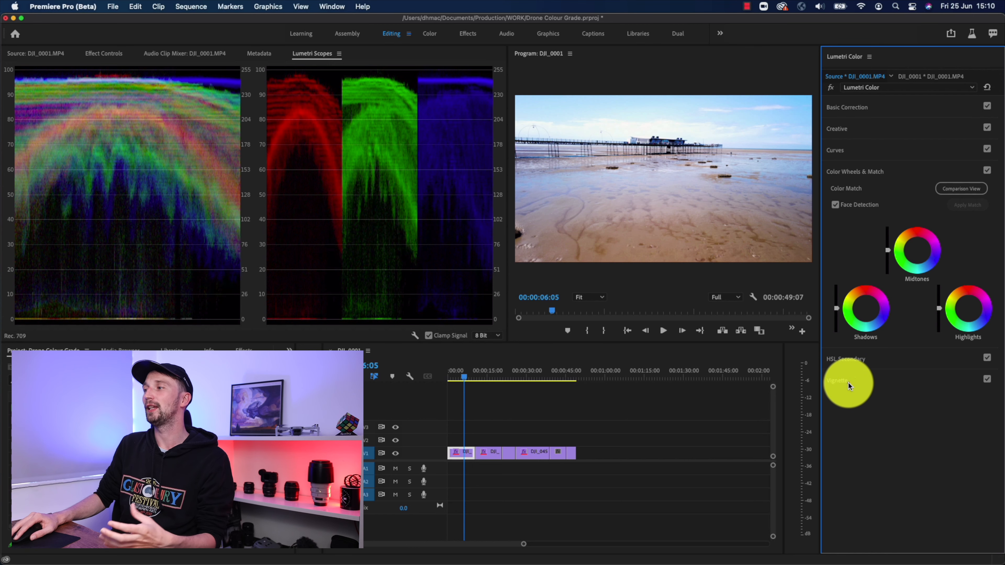
drag(925, 231, 951, 233)
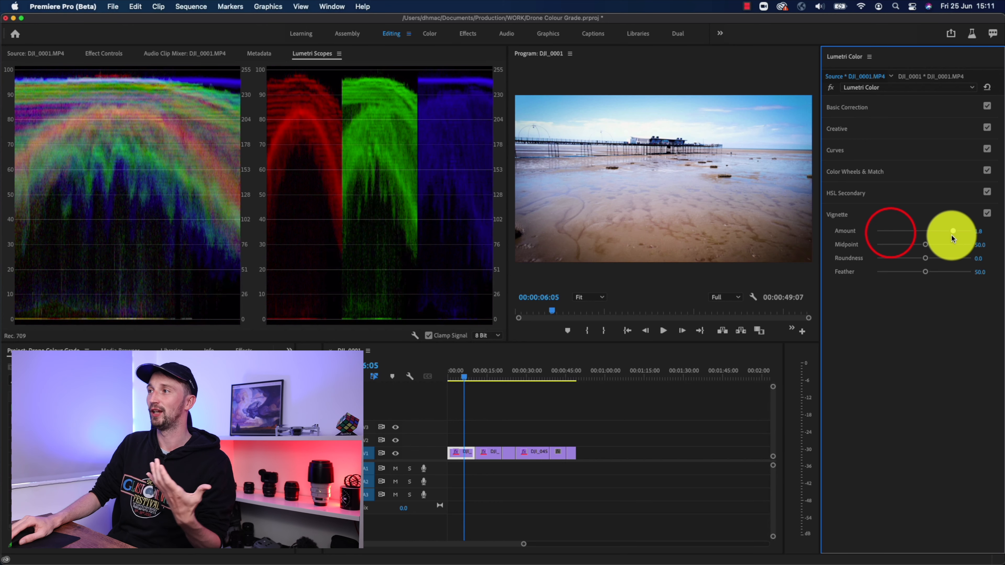
click(910, 231)
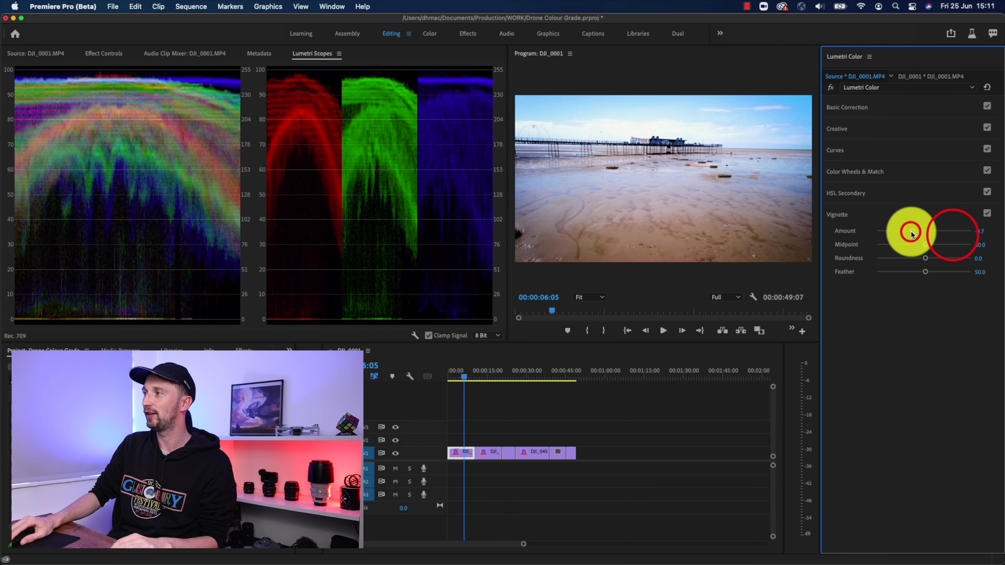